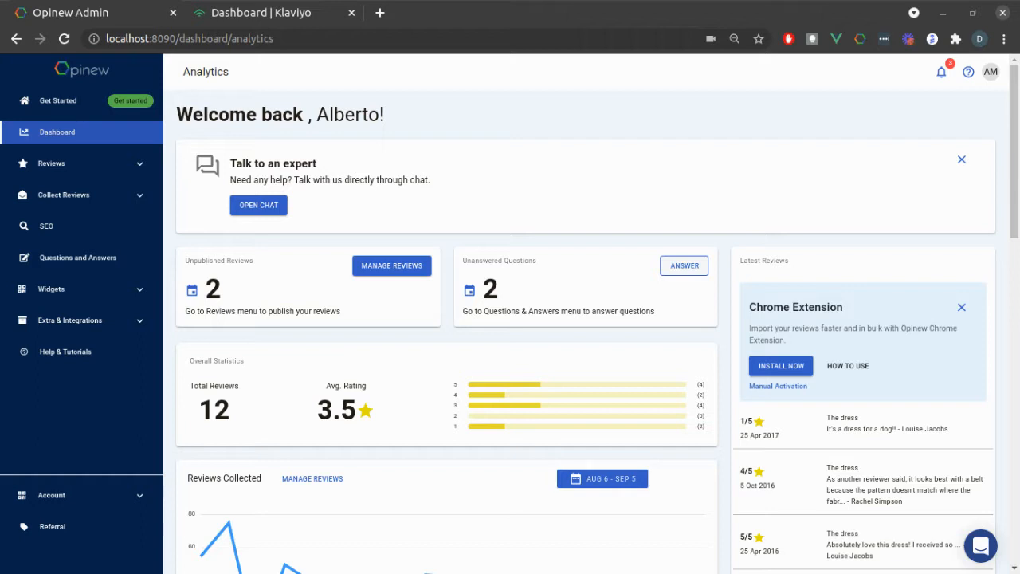
Step: Open the Klaviyo settings among Opinew's integrations and enable the Klaviyo integration
{"action": "left_click", "coordinate": [79, 321]}
{"action": "left_click", "coordinate": [90, 343]}
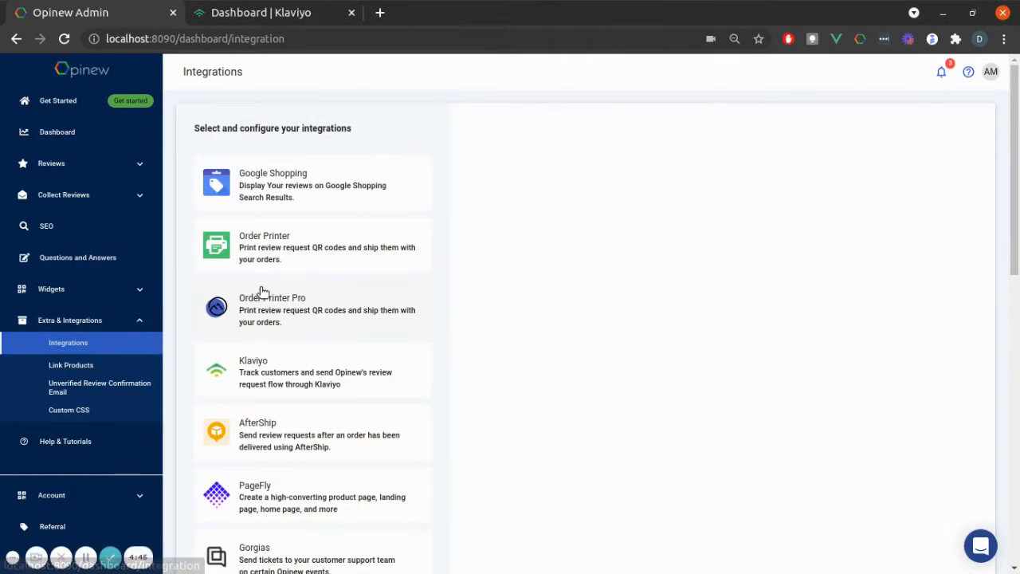
{"action": "left_click", "coordinate": [307, 369]}
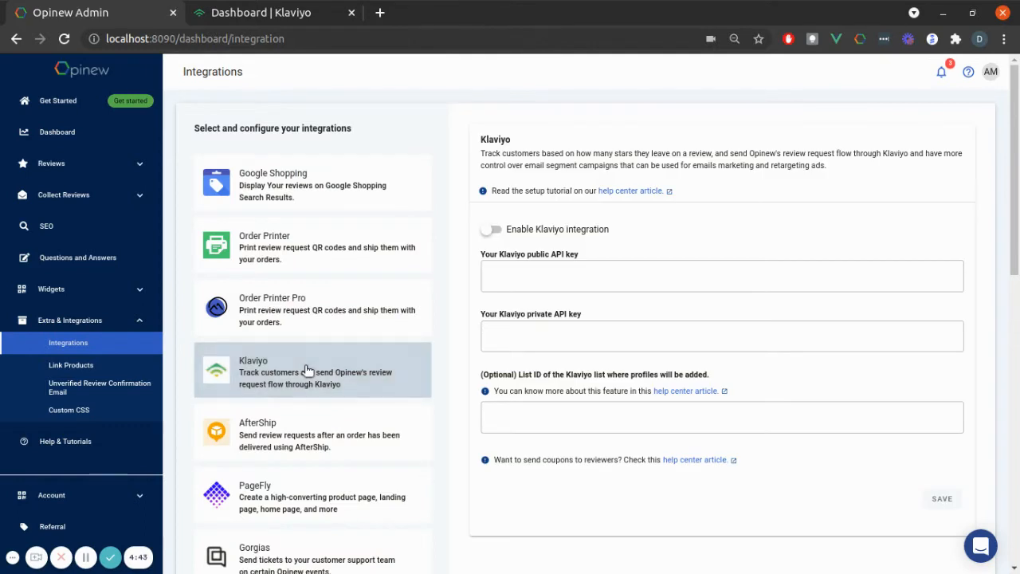
{"action": "left_click", "coordinate": [495, 231]}
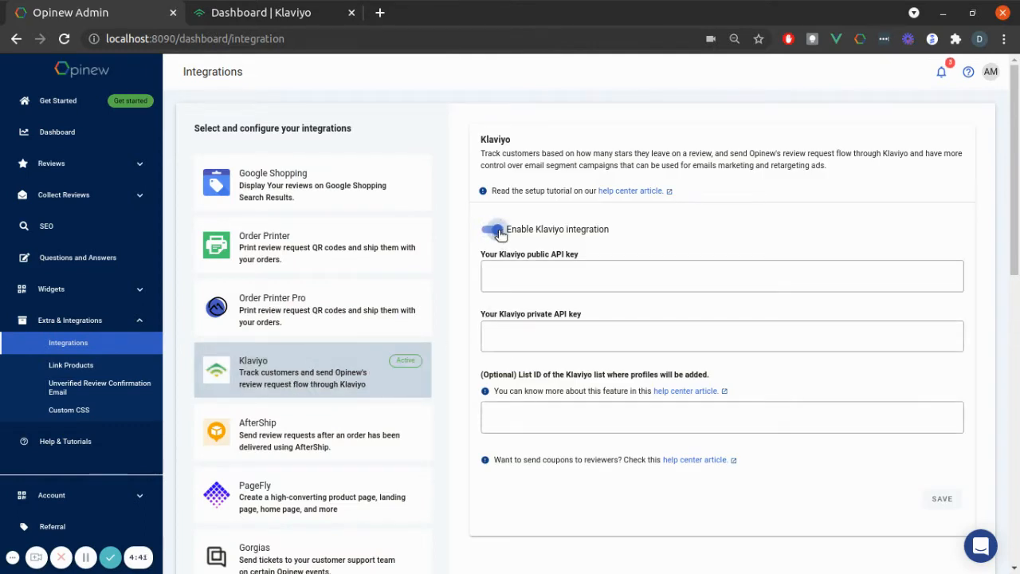
Step: Switch to Klaviyo and open the API keys page in the account settings
{"action": "left_click", "coordinate": [317, 10]}
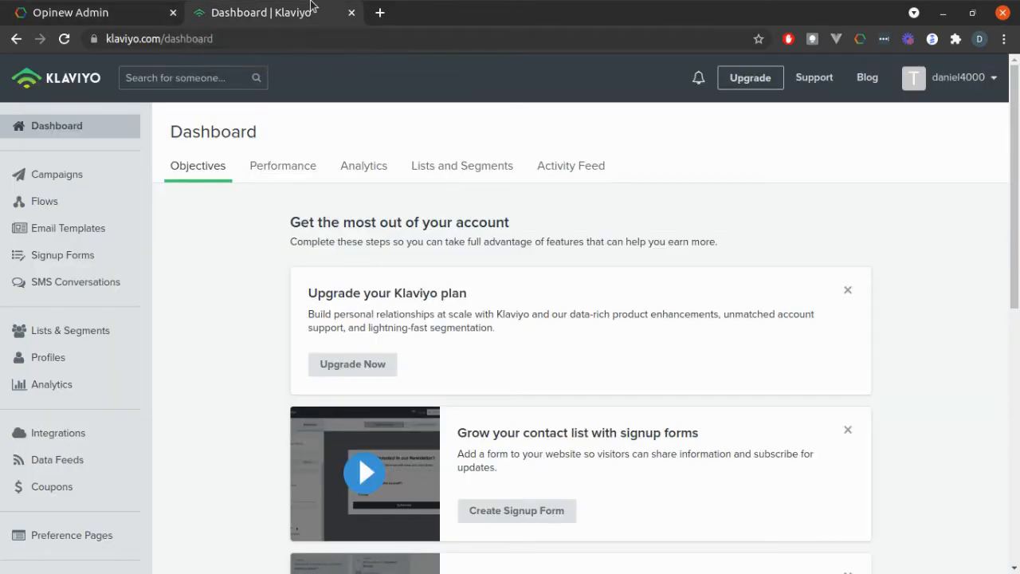
{"action": "left_click", "coordinate": [918, 74]}
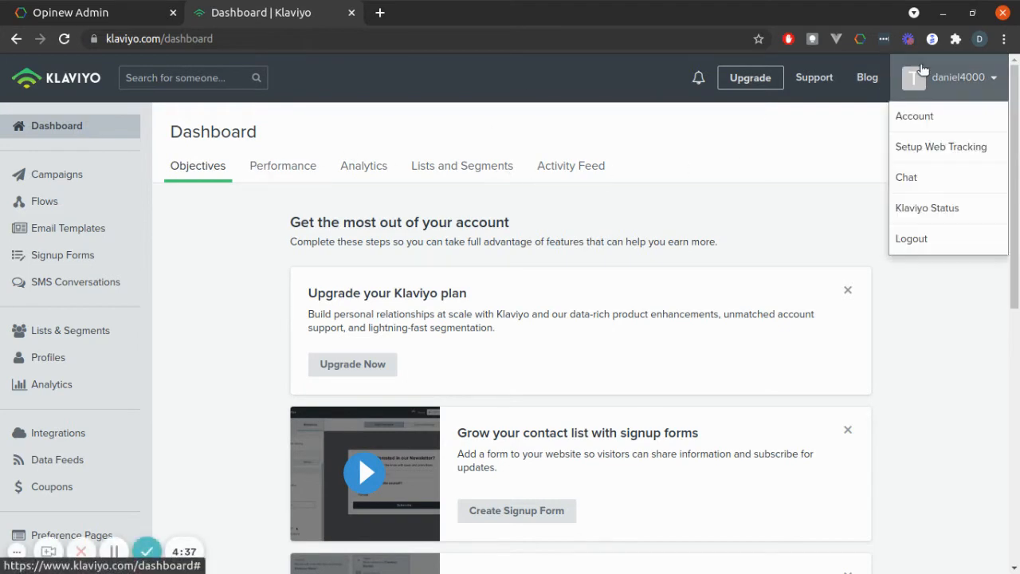
{"action": "left_click", "coordinate": [913, 116]}
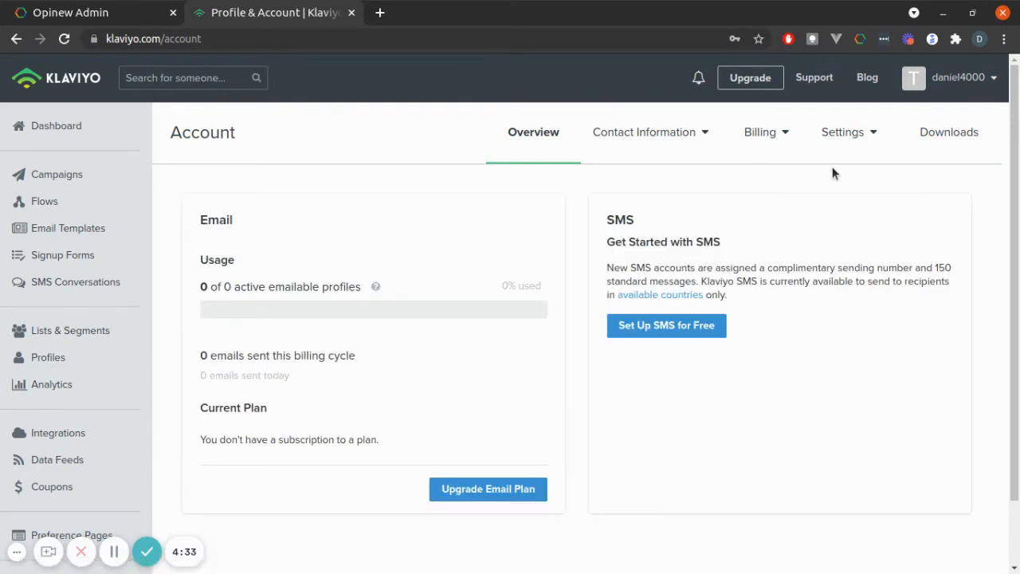
{"action": "left_click", "coordinate": [849, 135]}
{"action": "left_click", "coordinate": [846, 203]}
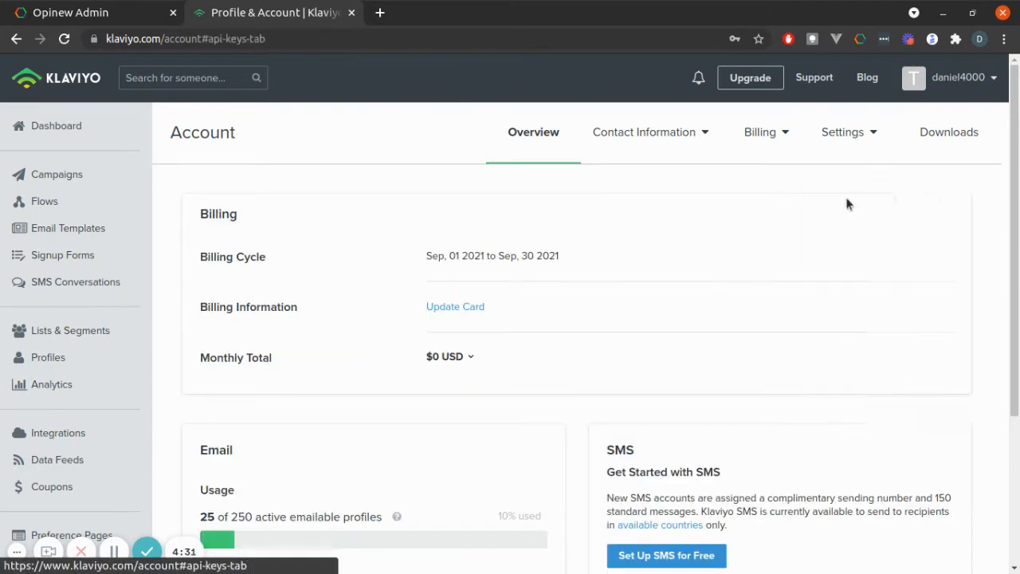
Step: Copy the public API key from Klaviyo and paste it into the public API key field of Opinew's Klaviyo integration
{"action": "double_click", "coordinate": [607, 295]}
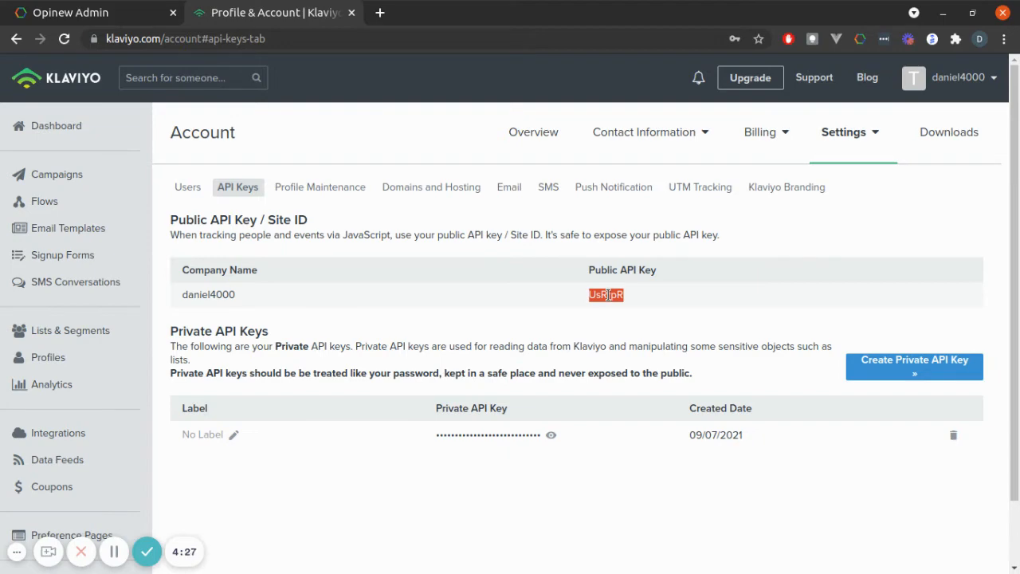
{"action": "left_click", "coordinate": [165, 5]}
{"action": "left_click", "coordinate": [532, 276]}
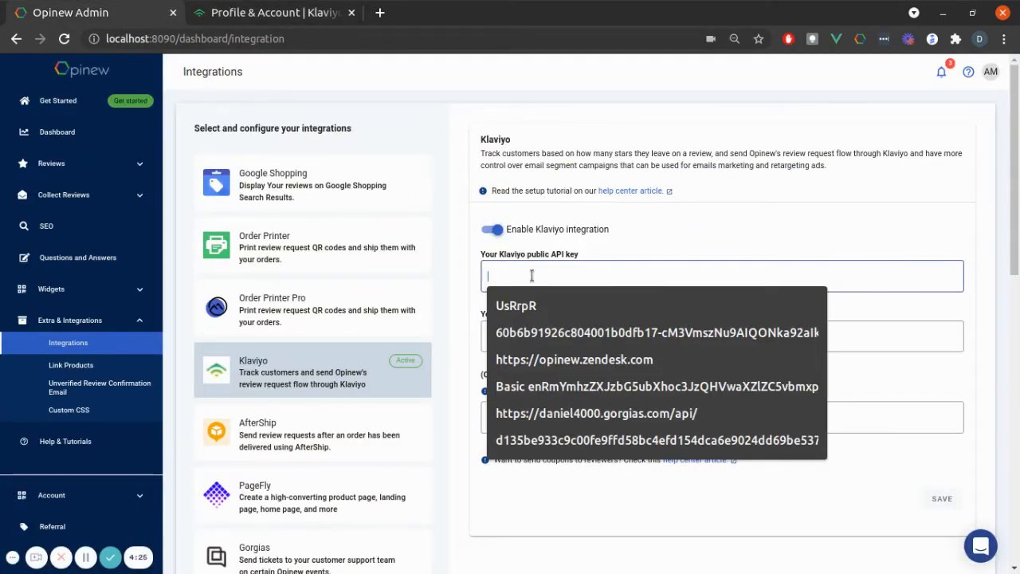
{"action": "key", "text": "ctrl+v"}
Step: Reveal and copy Klaviyo's private API key, paste it into Opinew's private API key field, and save the integration
{"action": "left_click", "coordinate": [275, 6]}
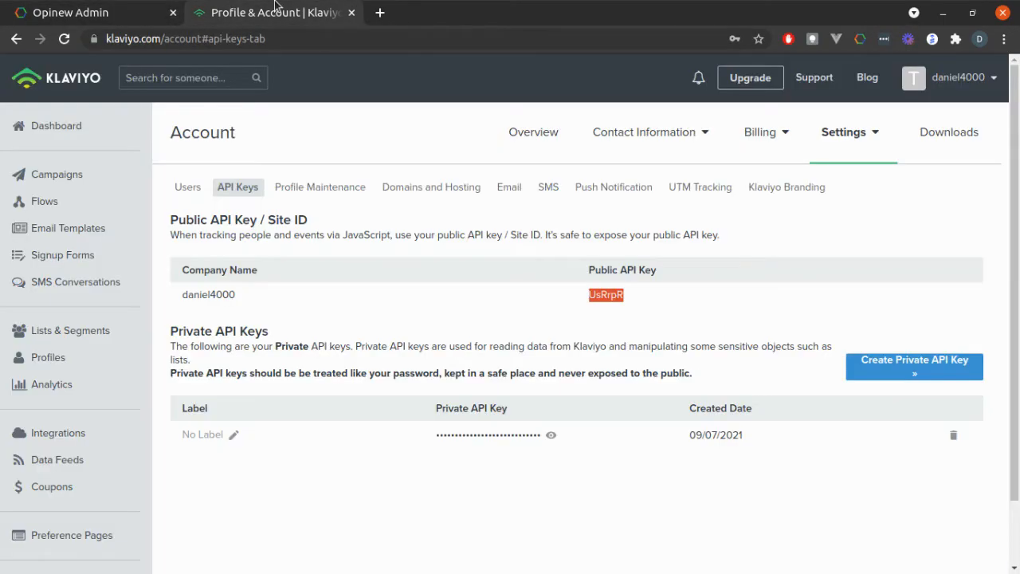
{"action": "left_click", "coordinate": [549, 434]}
{"action": "double_click", "coordinate": [540, 434]}
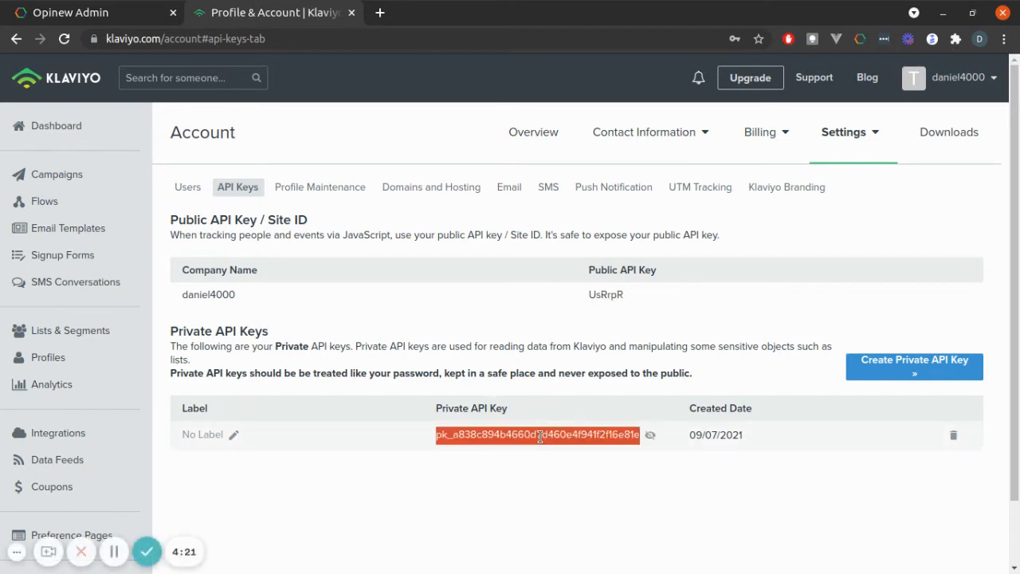
{"action": "left_click", "coordinate": [165, 7]}
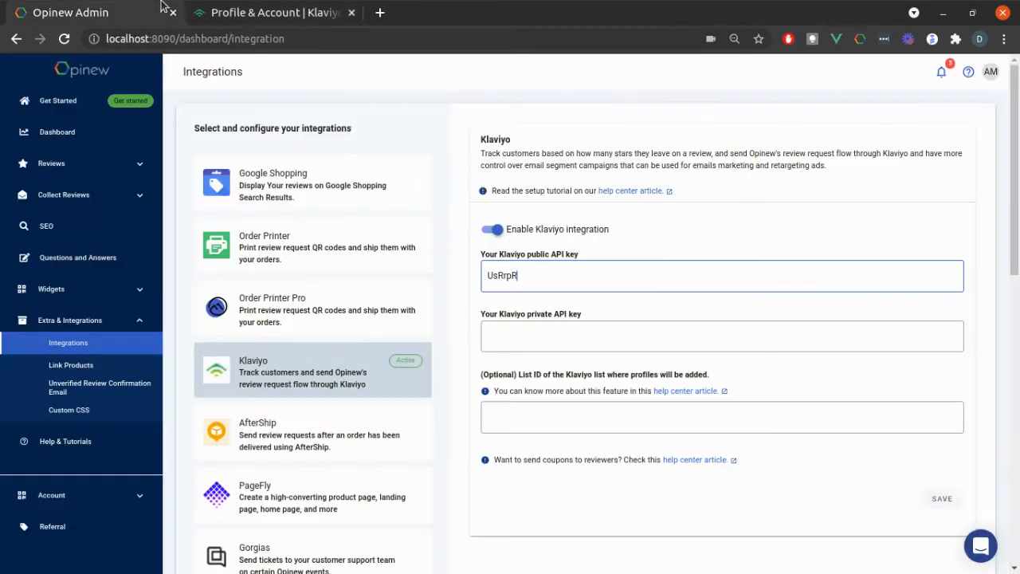
{"action": "left_click", "coordinate": [514, 338]}
{"action": "key", "text": "ctrl+v"}
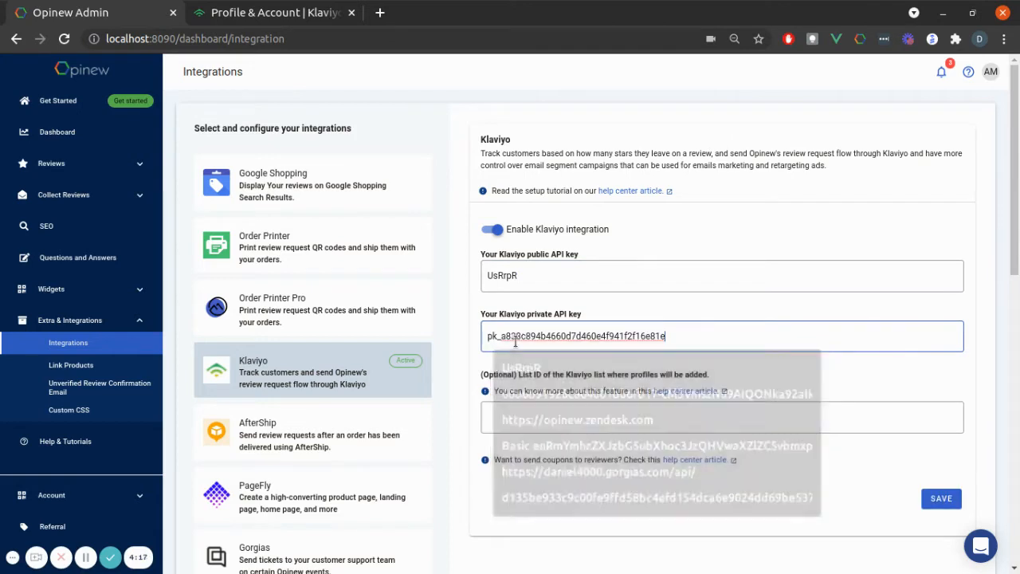
{"action": "left_click", "coordinate": [940, 498]}
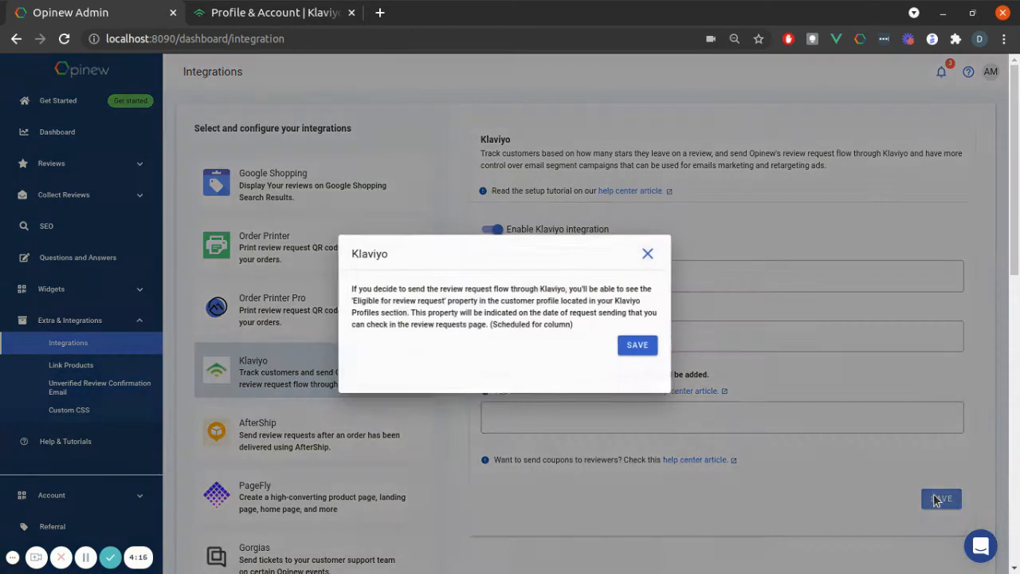
{"action": "left_click", "coordinate": [643, 347]}
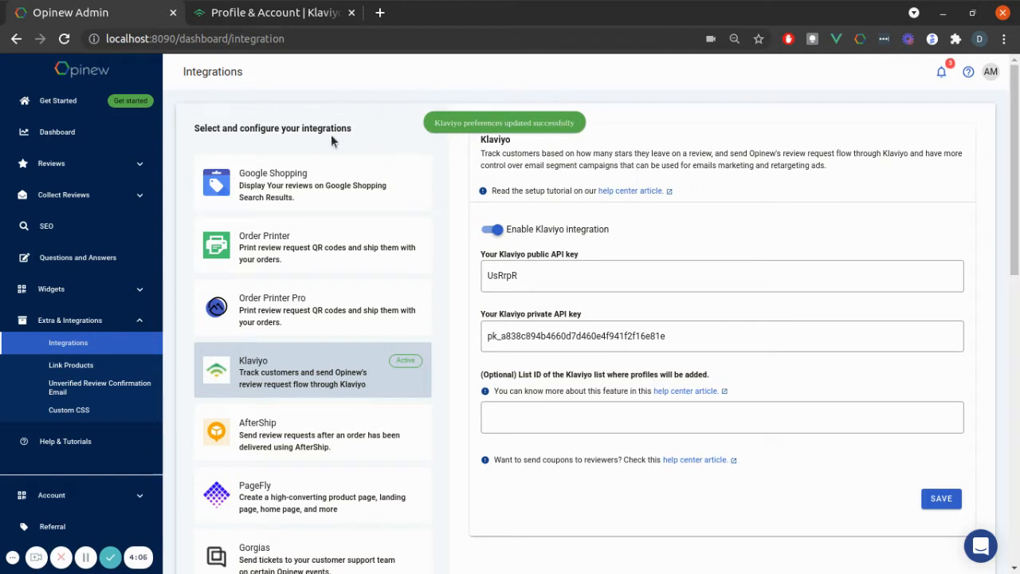
Step: Switch to Klaviyo's profiles and open the Opinew Activation (Do Not Remove) profile to examine its activity
{"action": "left_click", "coordinate": [317, 6]}
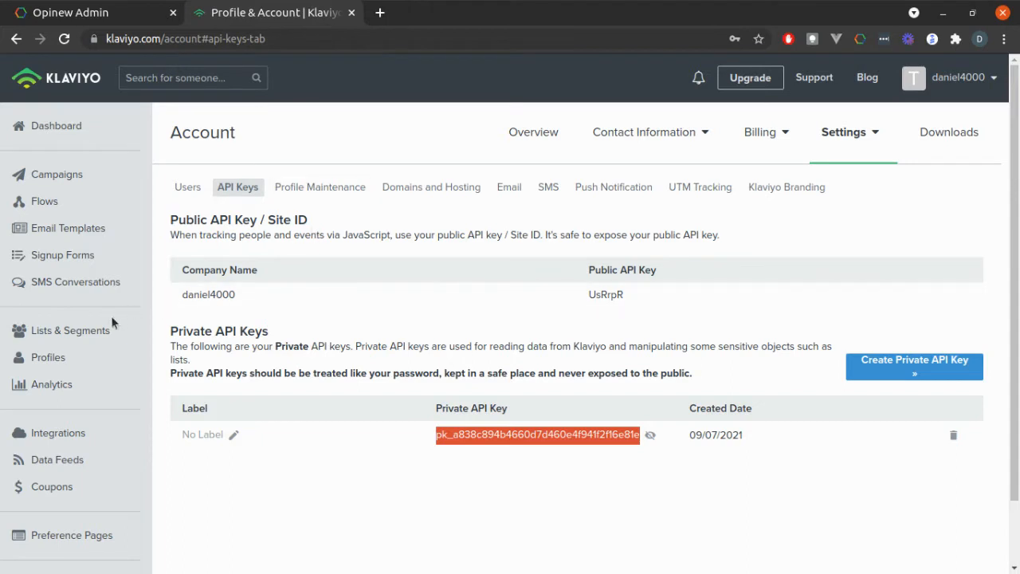
{"action": "left_click", "coordinate": [62, 363]}
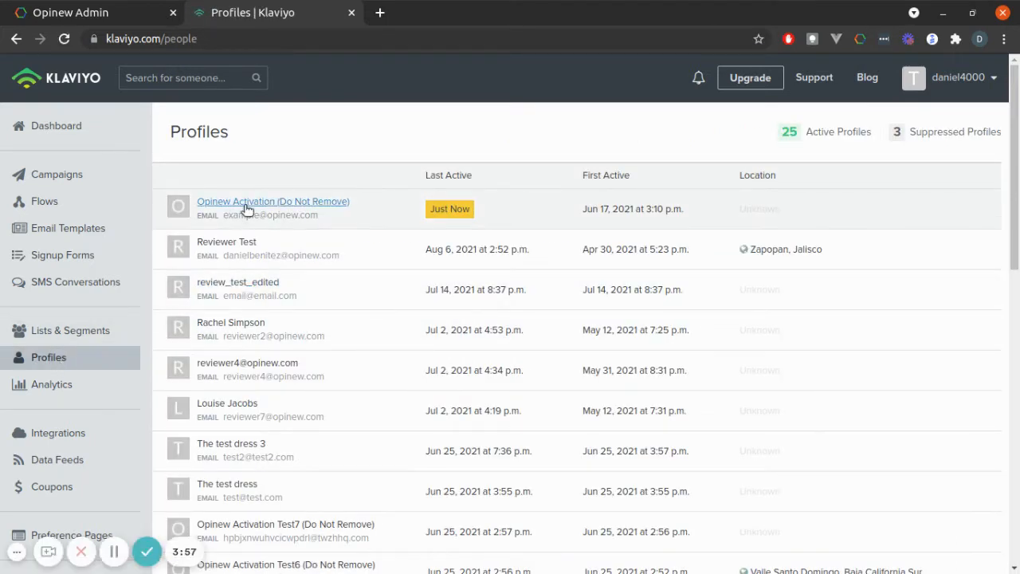
{"action": "left_click", "coordinate": [278, 207]}
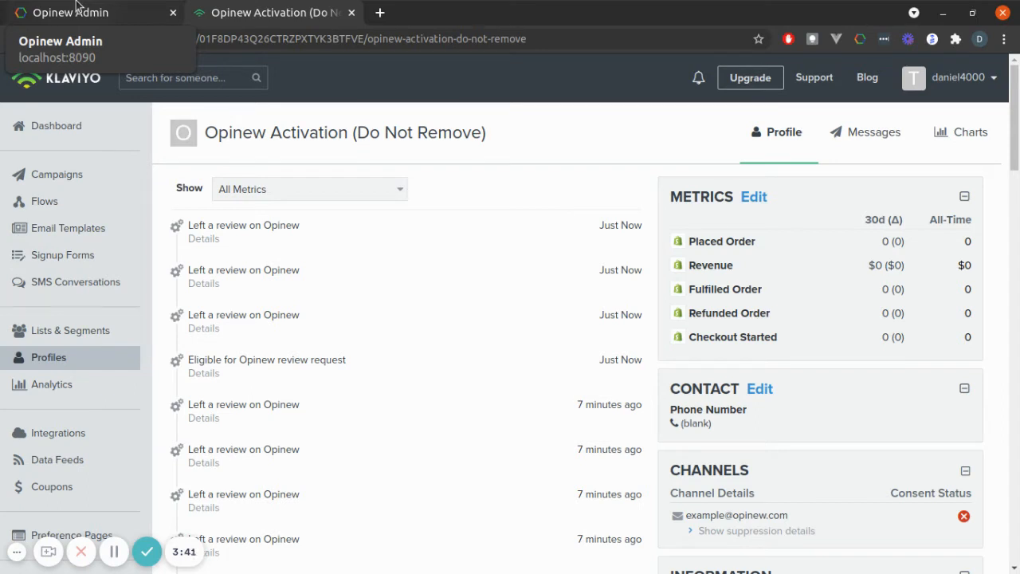
Step: Return to Opinew and enable Send email via Klaviyo in the review request schedule
{"action": "left_click", "coordinate": [77, 10]}
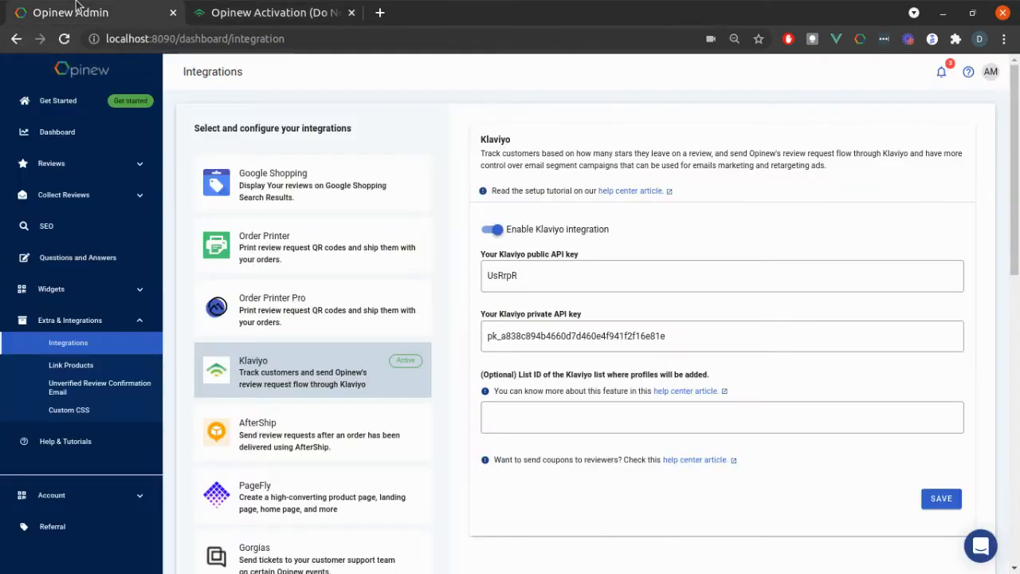
{"action": "left_click", "coordinate": [83, 205]}
{"action": "left_click", "coordinate": [91, 226]}
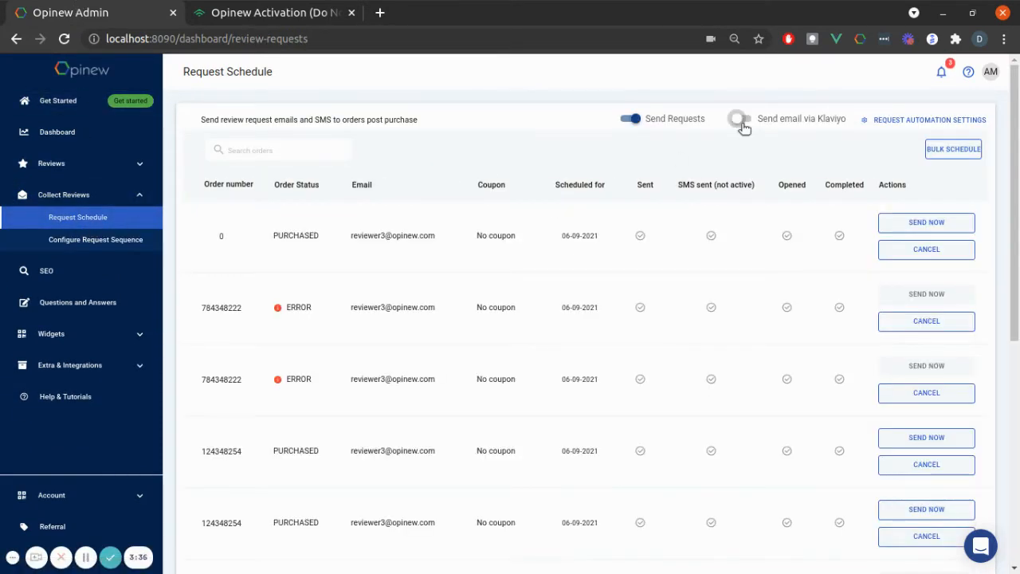
{"action": "left_click", "coordinate": [742, 124]}
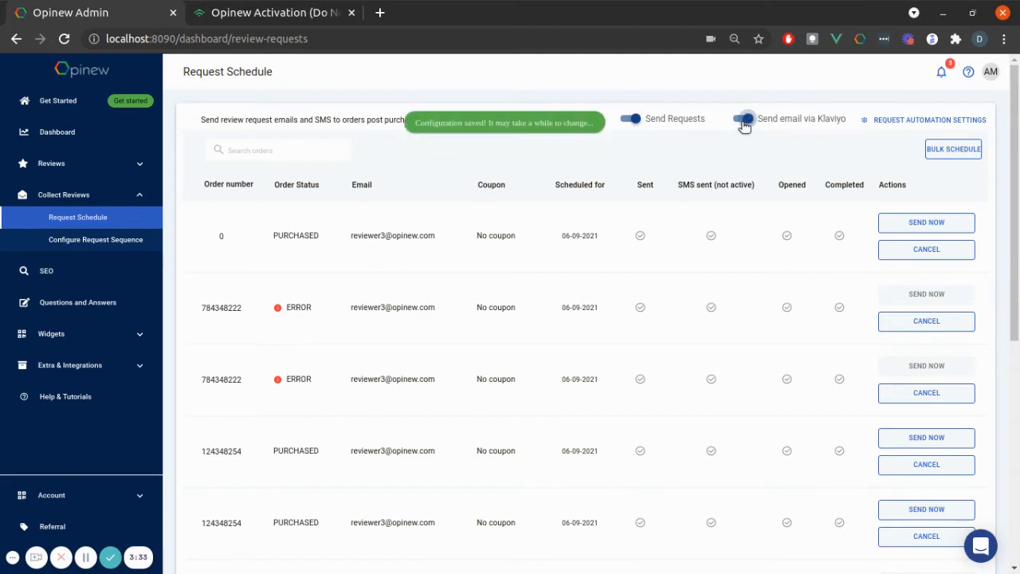
Step: Switch to Klaviyo and create a new flow from scratch named "example"
{"action": "left_click", "coordinate": [255, 13]}
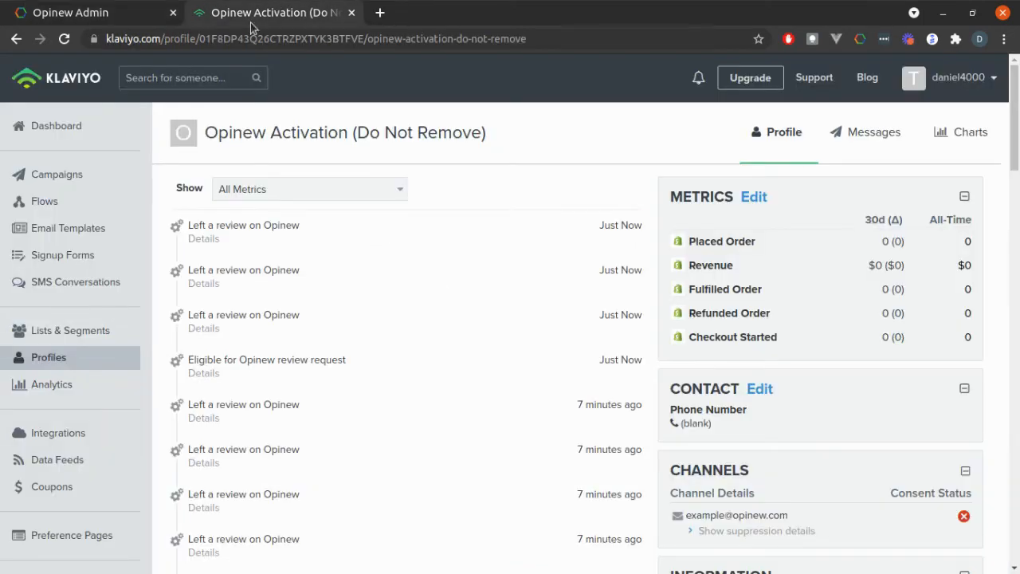
{"action": "left_click", "coordinate": [60, 211]}
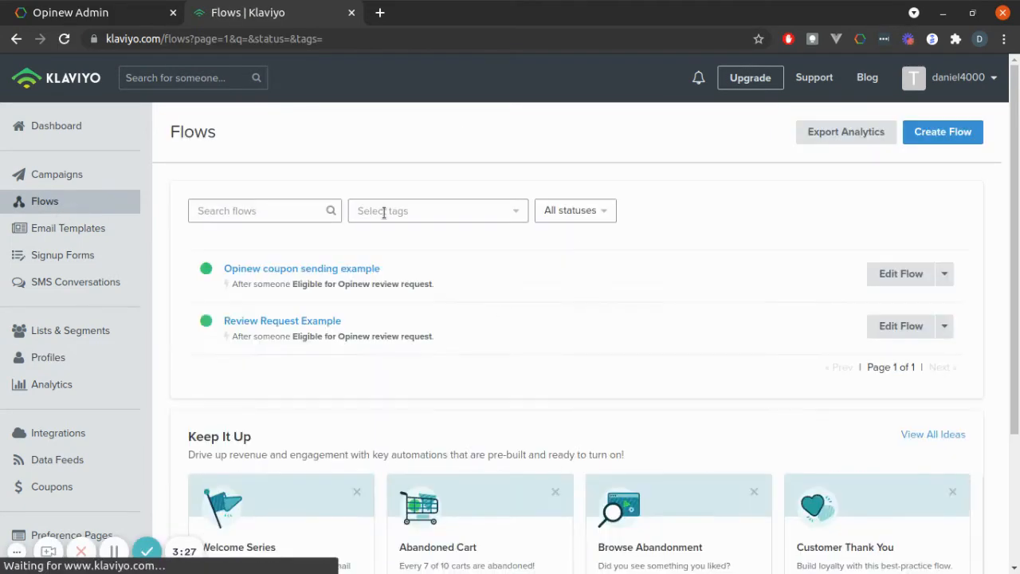
{"action": "left_click", "coordinate": [953, 131]}
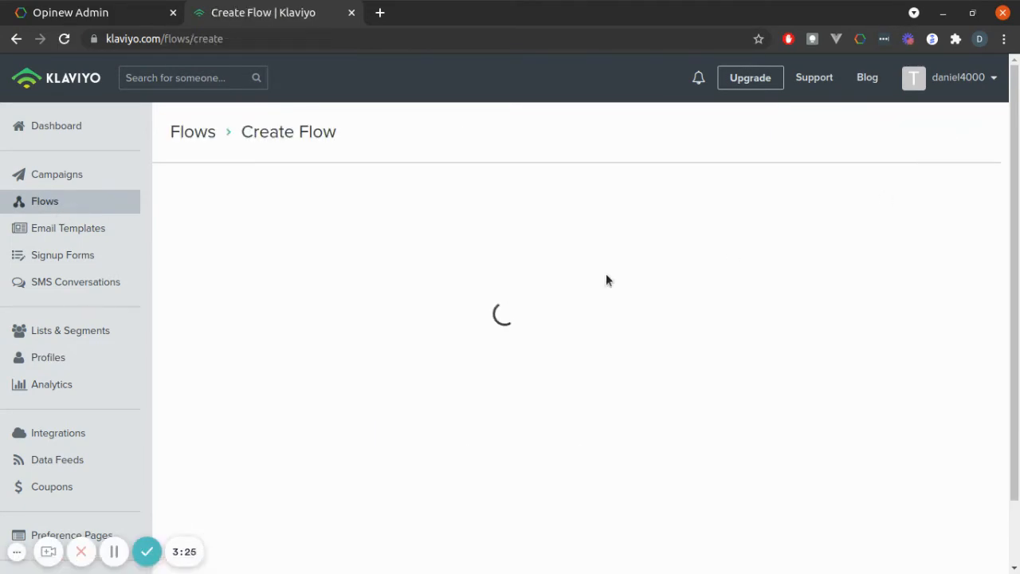
{"action": "left_click", "coordinate": [521, 267]}
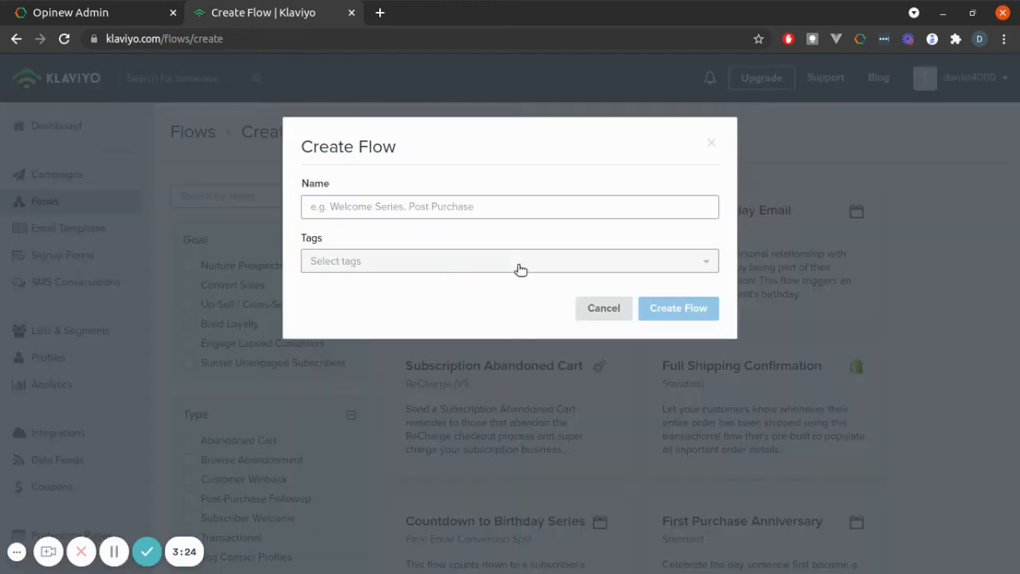
{"action": "left_click", "coordinate": [491, 206]}
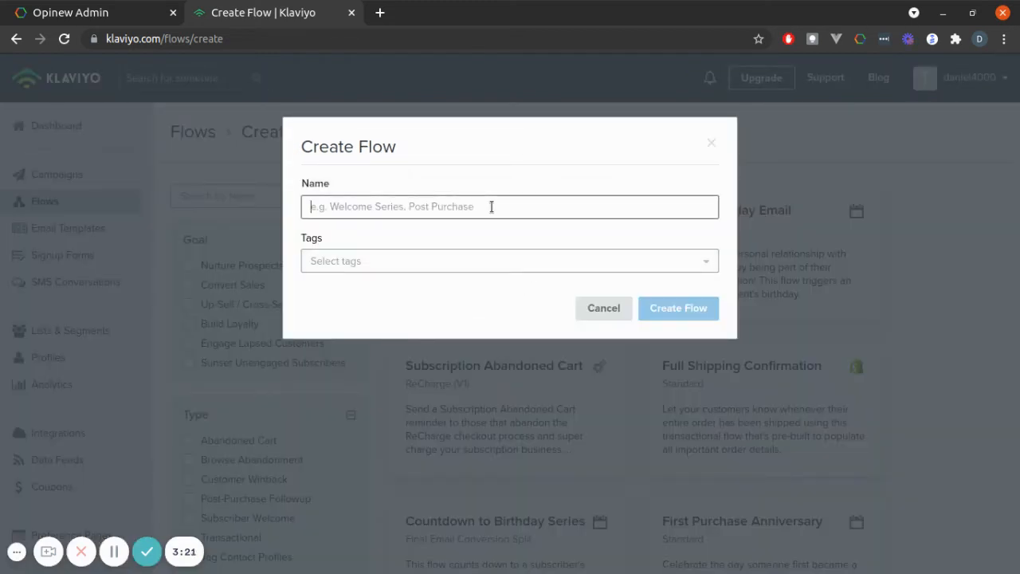
{"action": "type", "text": "example"}
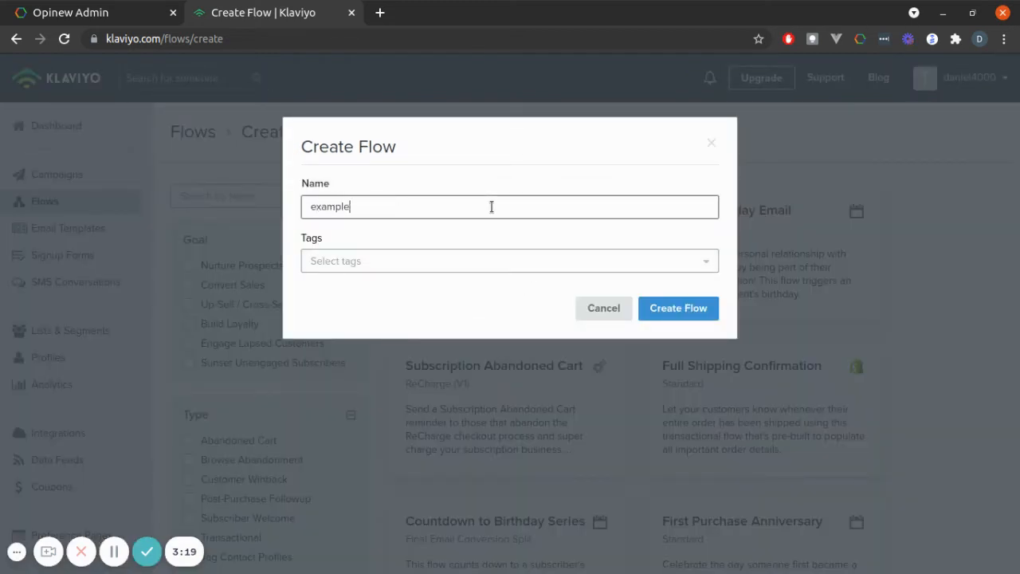
{"action": "left_click", "coordinate": [699, 313]}
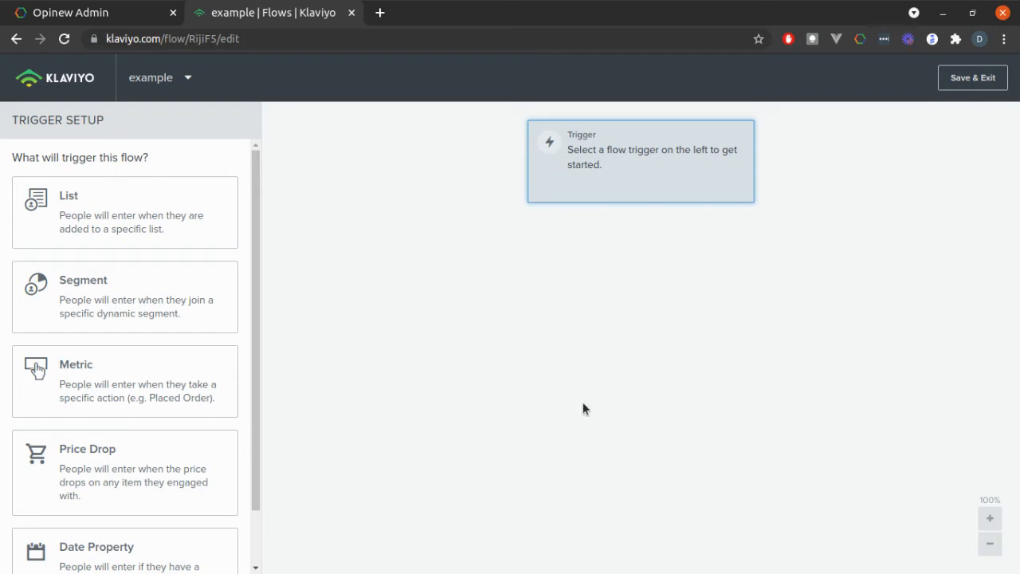
Step: Set the flow's trigger to the metric "Eligible for Opinew review request"
{"action": "left_click", "coordinate": [113, 381]}
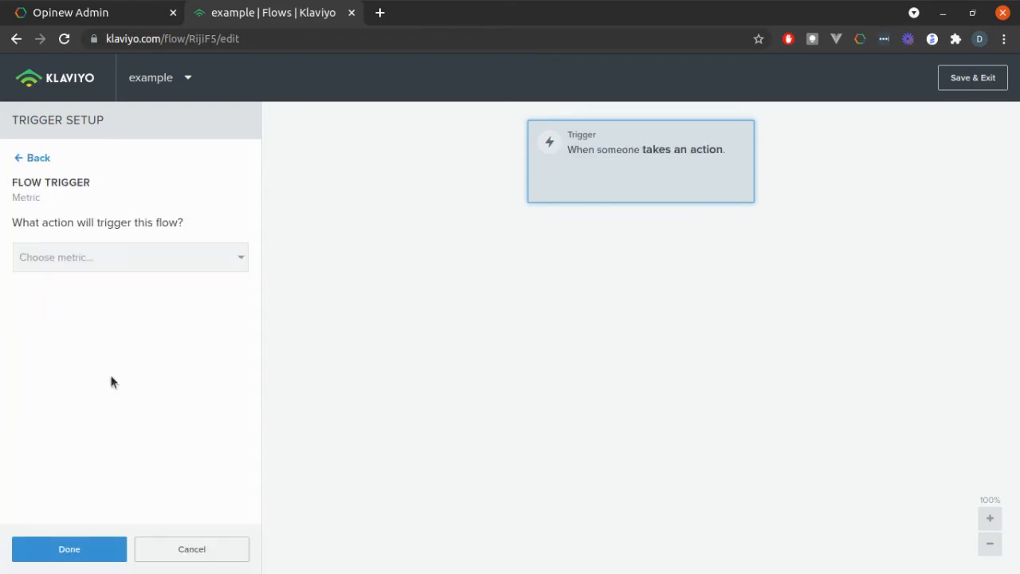
{"action": "left_click", "coordinate": [103, 256]}
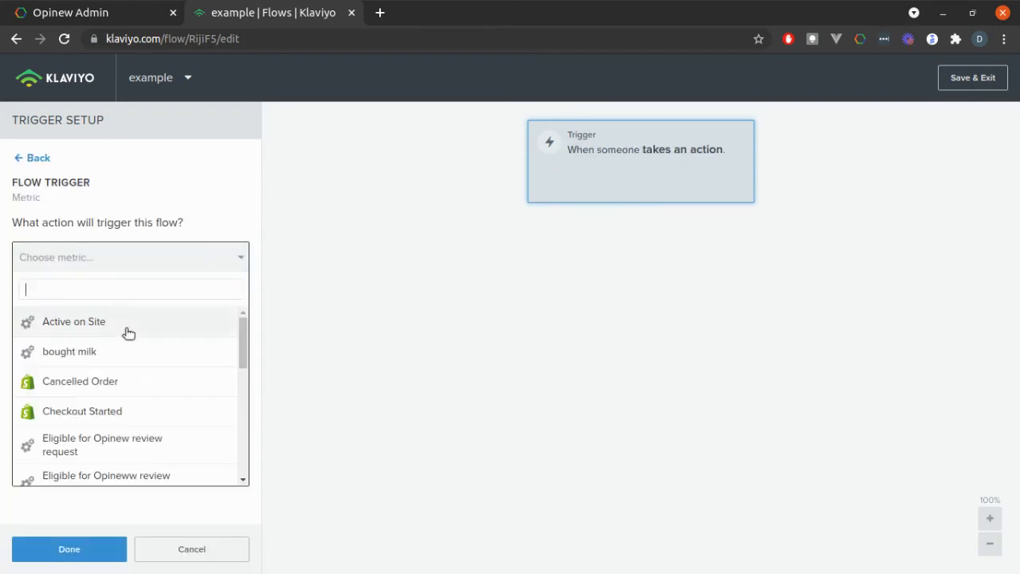
{"action": "left_click", "coordinate": [127, 446]}
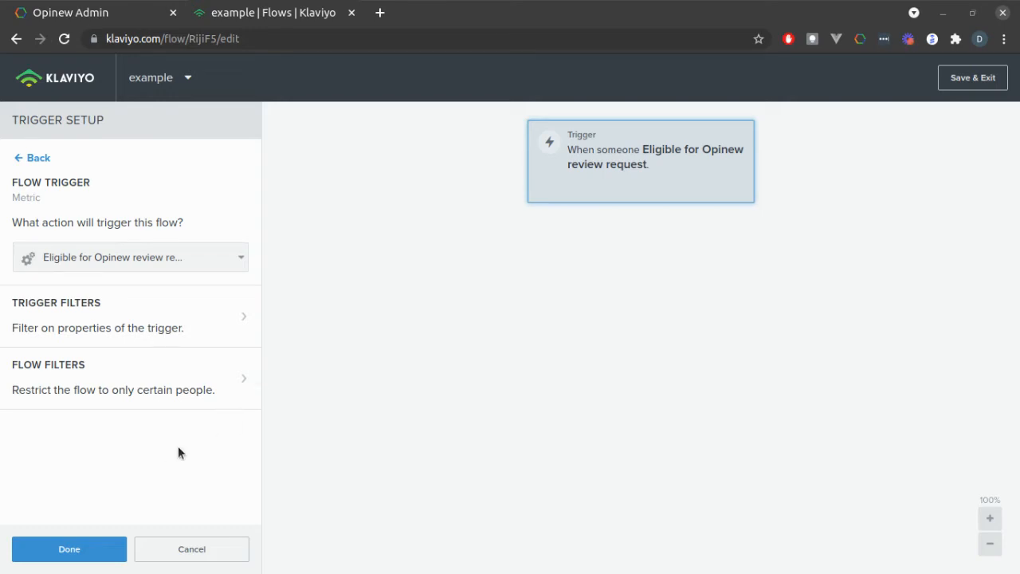
{"action": "left_click", "coordinate": [68, 547]}
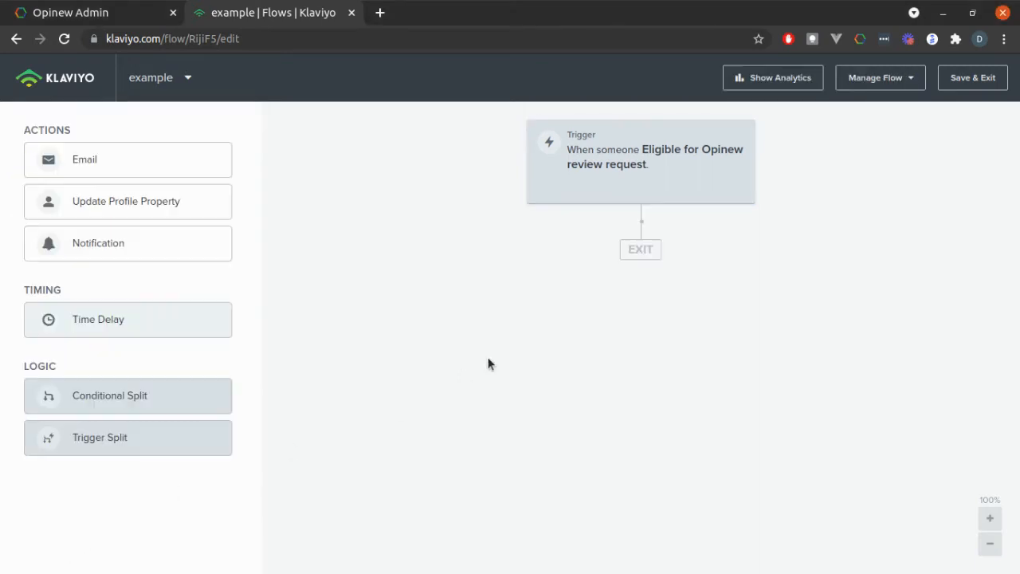
Step: Add an email action between the trigger and the flow's exit, and open its content configuration
{"action": "left_click_drag", "start_coordinate": [103, 160], "coordinate": [630, 246]}
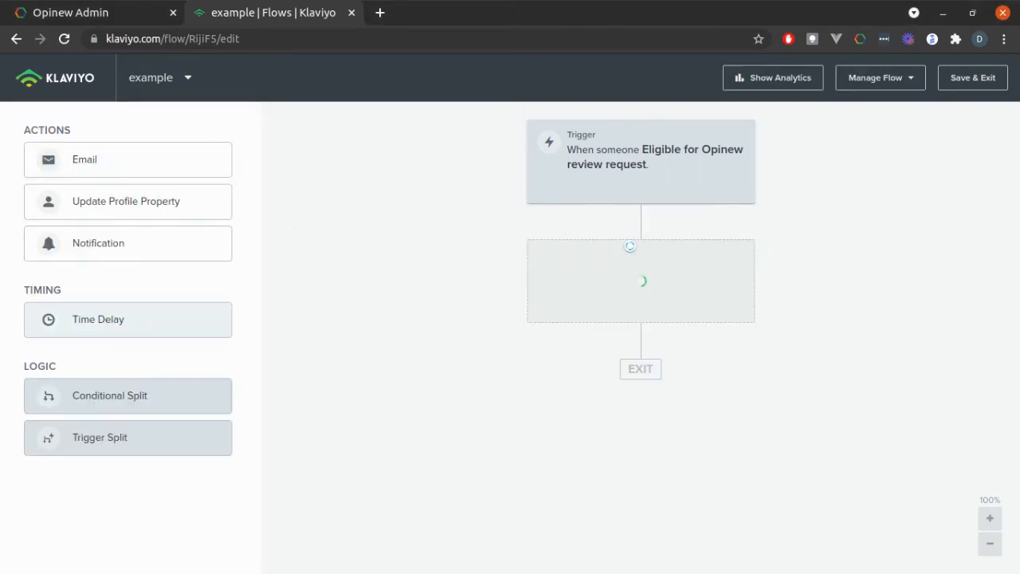
{"action": "left_click", "coordinate": [610, 268]}
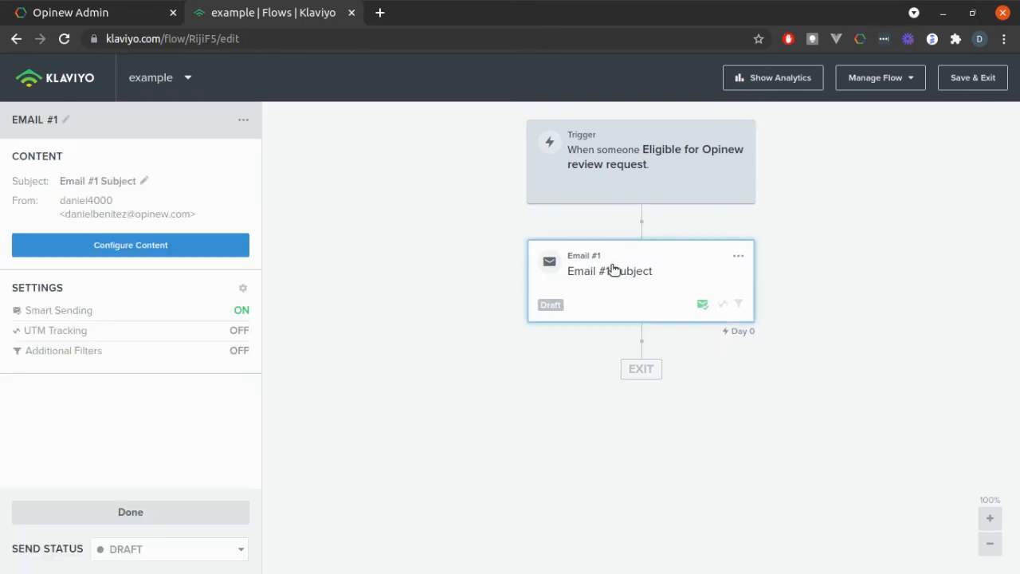
{"action": "left_click", "coordinate": [169, 247]}
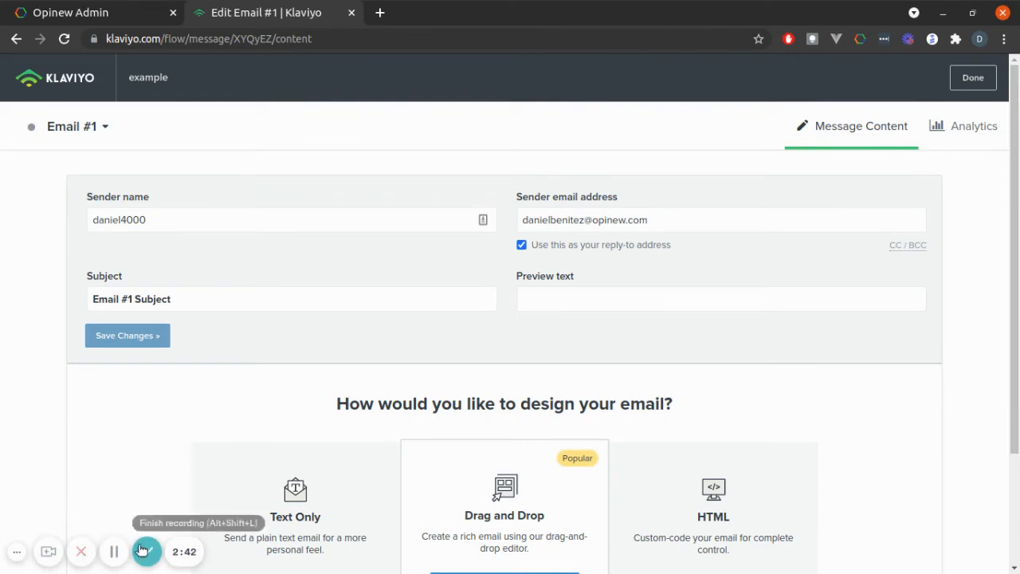
Step: Design the email with the drag-and-drop editor, using the basic 1 Column template
{"action": "scroll", "coordinate": [498, 522], "scroll_direction": "down", "scroll_amount": 1}
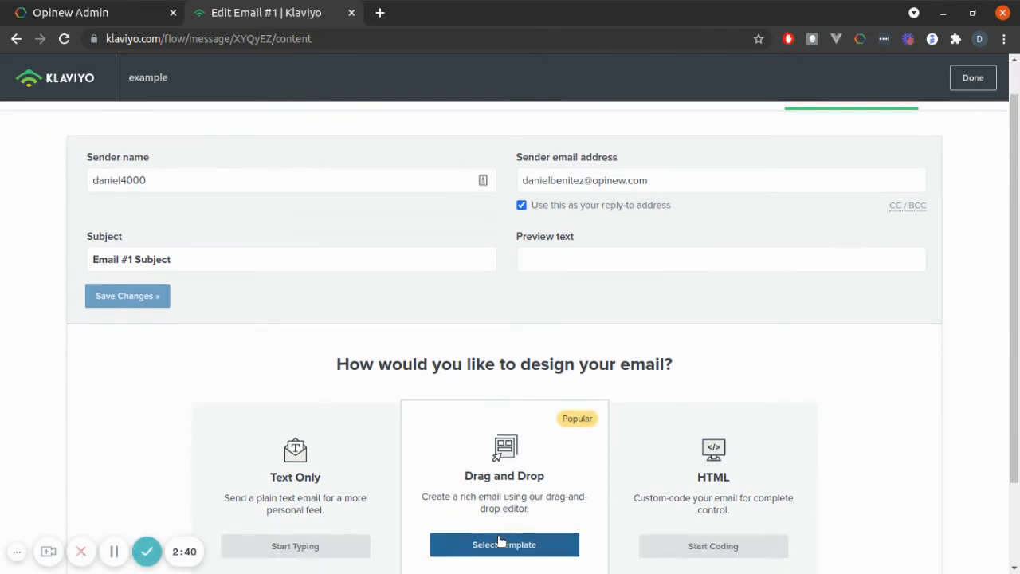
{"action": "left_click", "coordinate": [500, 548]}
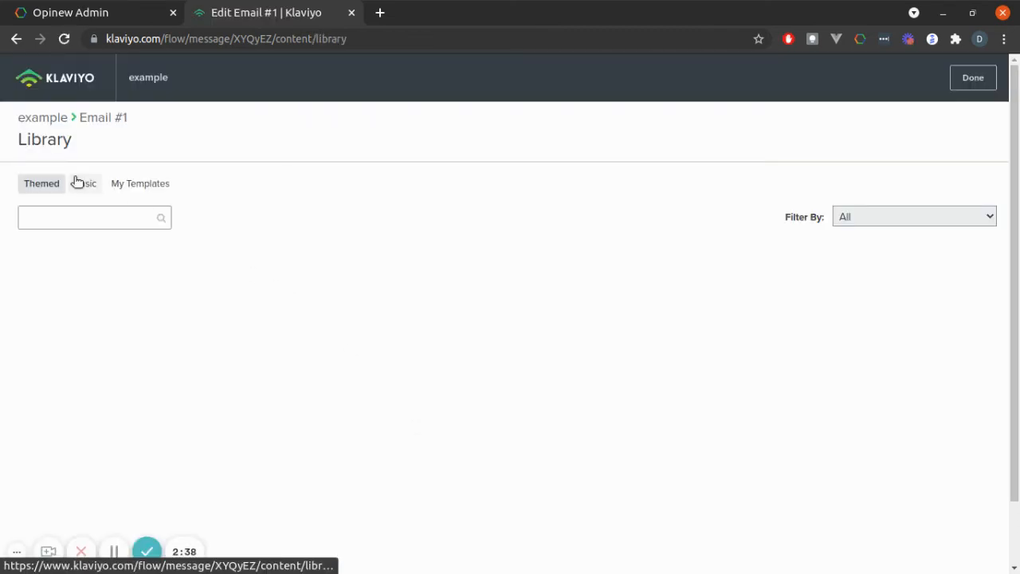
{"action": "left_click", "coordinate": [79, 182]}
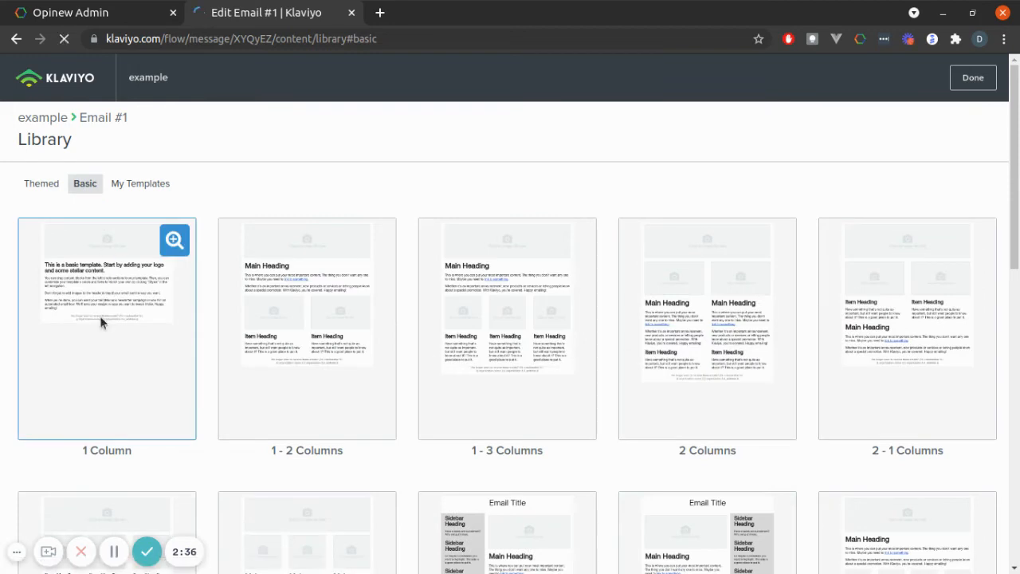
{"action": "left_click", "coordinate": [100, 317]}
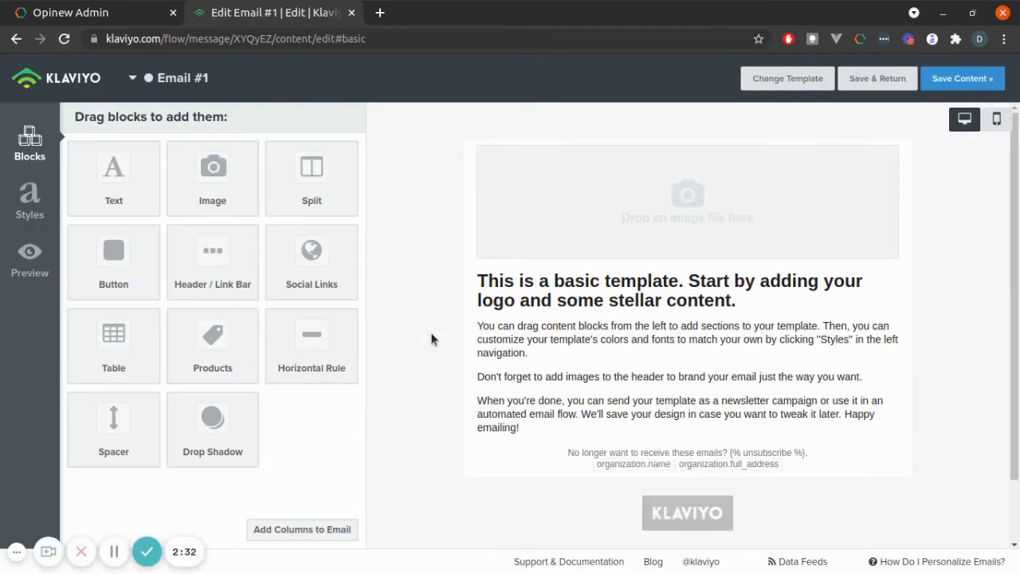
Step: Replace the text block's heading with "Hi {{ event.items.data.customer_name }} !", copying the customer name variable from the preview event data
{"action": "left_click", "coordinate": [517, 333]}
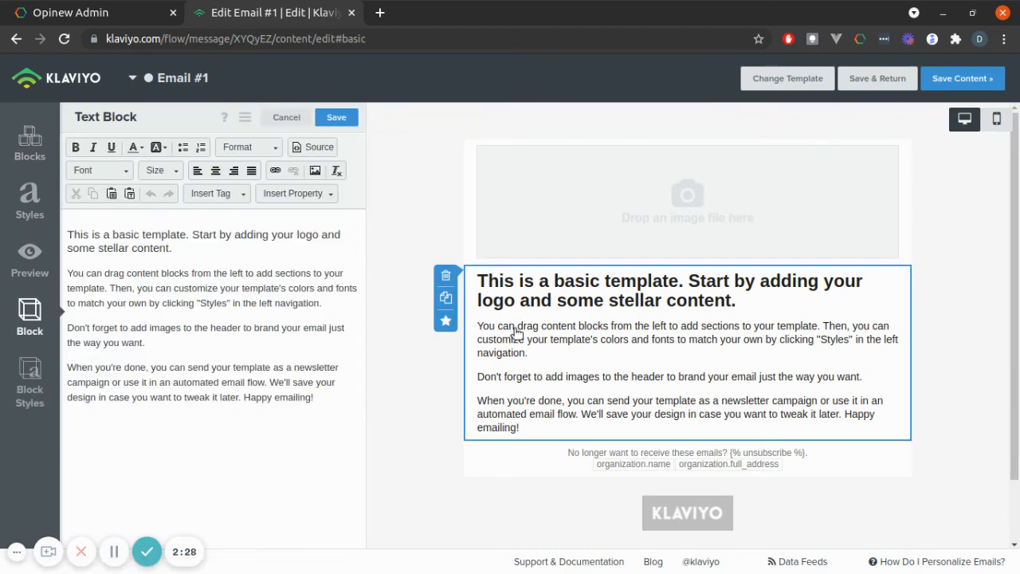
{"action": "left_click", "coordinate": [148, 342]}
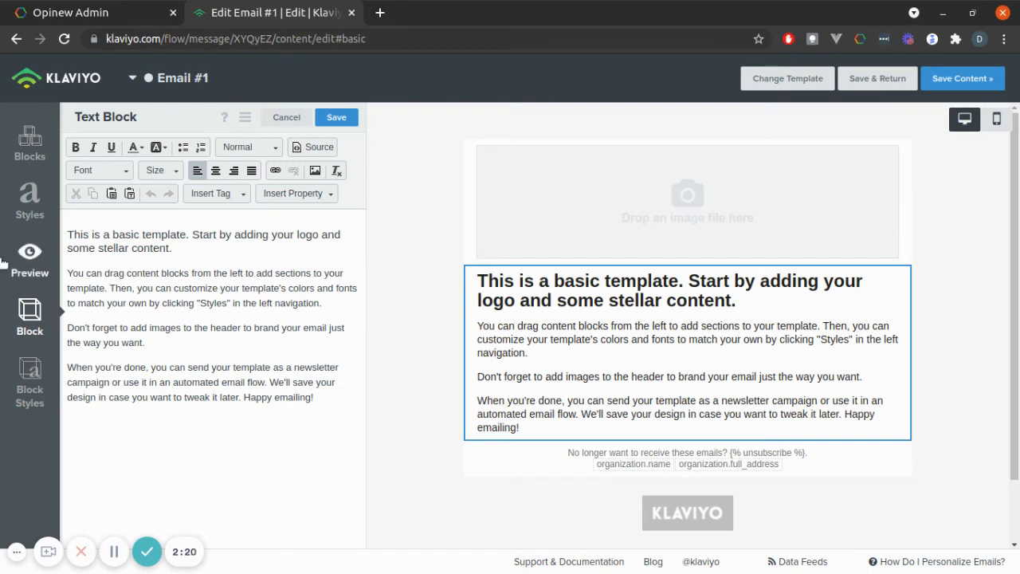
{"action": "left_click", "coordinate": [29, 255]}
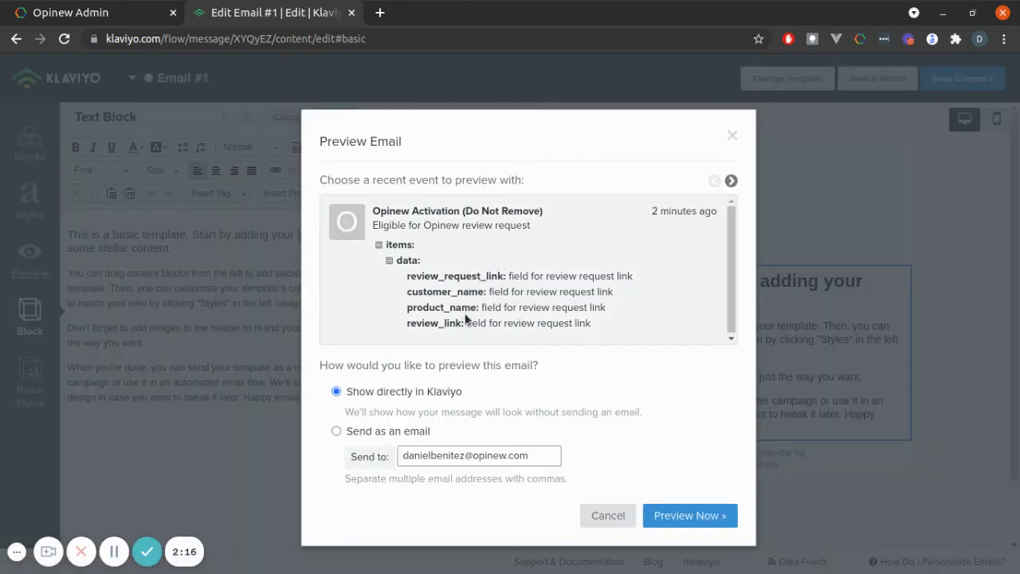
{"action": "left_click", "coordinate": [469, 293]}
{"action": "left_click", "coordinate": [470, 332]}
{"action": "key", "text": "ctrl+c"}
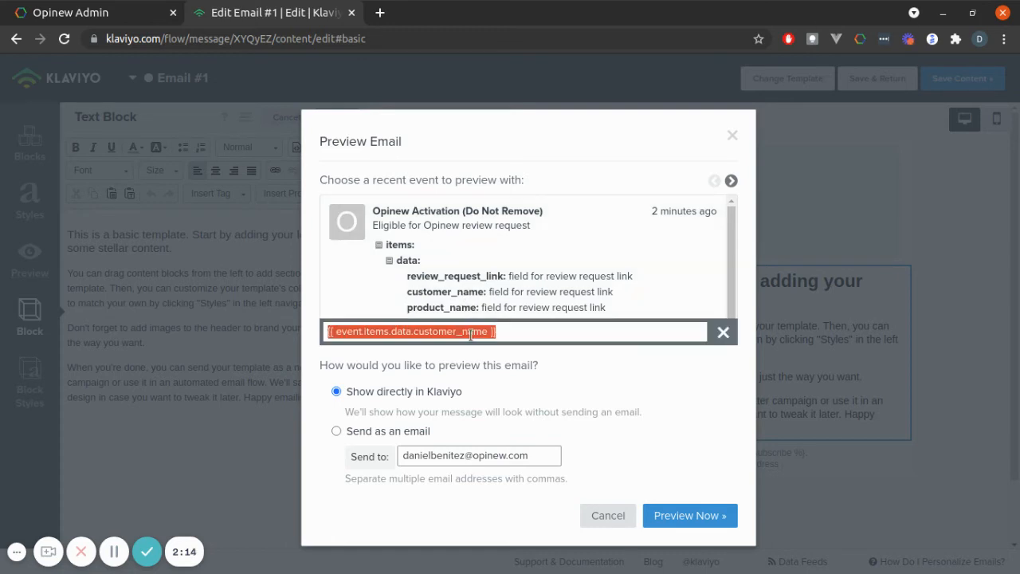
{"action": "left_click", "coordinate": [828, 223]}
{"action": "left_click_drag", "start_coordinate": [212, 248], "coordinate": [62, 235]}
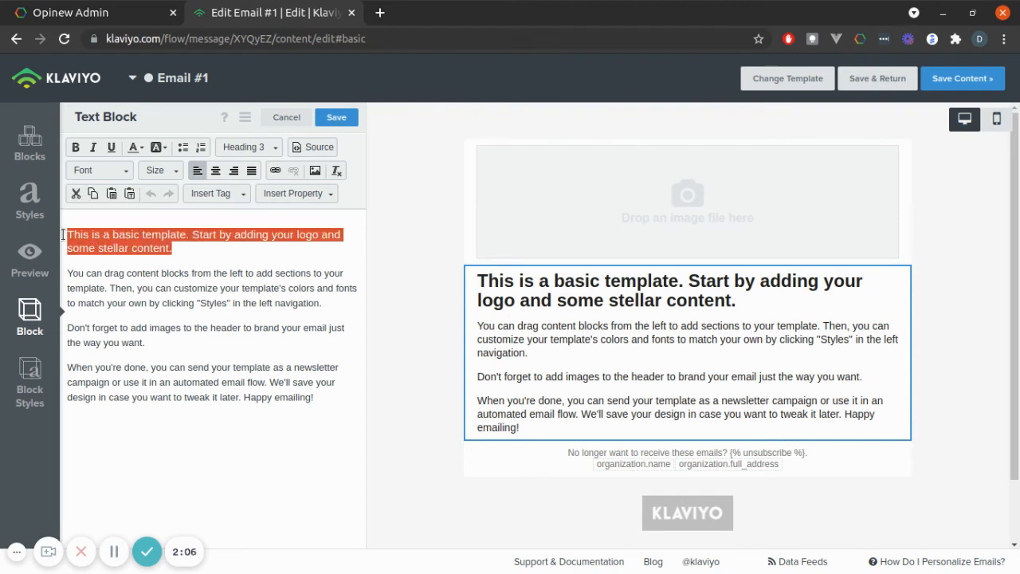
{"action": "type", "text": "Hi"}
{"action": "key", "text": "ctrl+v"}
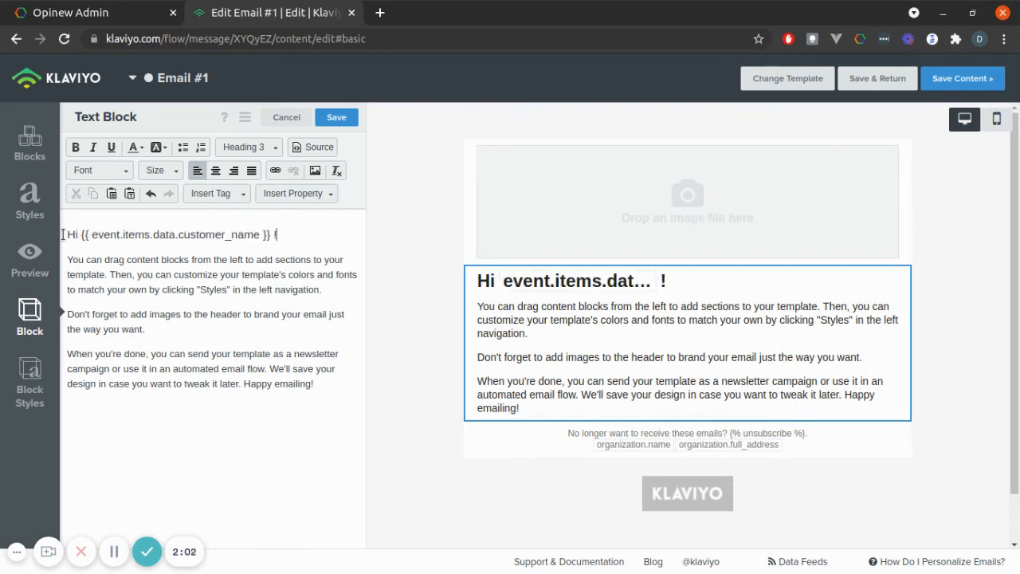
Step: Replace the placeholder paragraphs below the greeting with "Please write a review of"
{"action": "left_click", "coordinate": [161, 279]}
{"action": "left_click_drag", "start_coordinate": [317, 383], "coordinate": [43, 256]}
{"action": "key", "text": "BackSpace"}
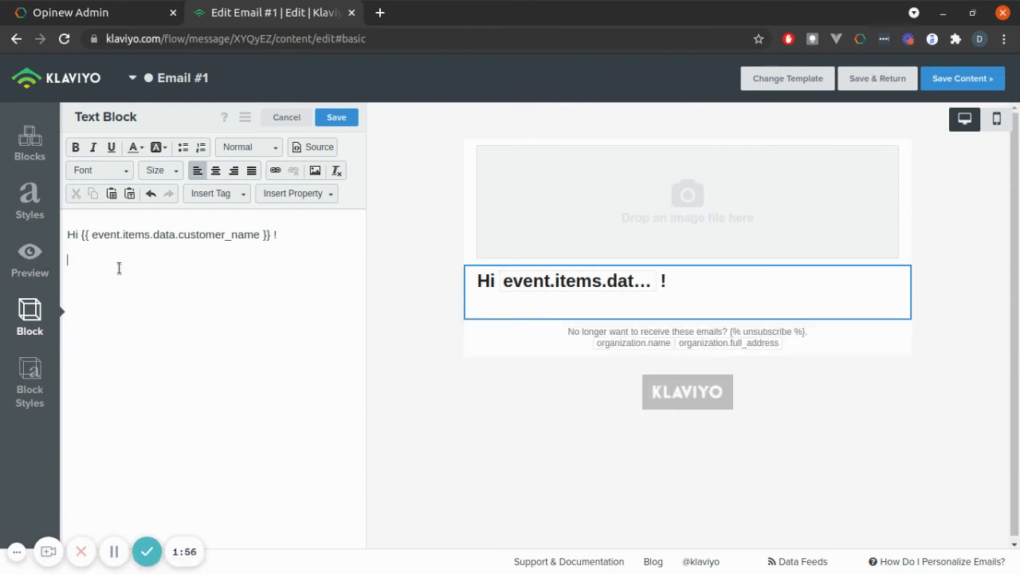
{"action": "type", "text": "Please write "}
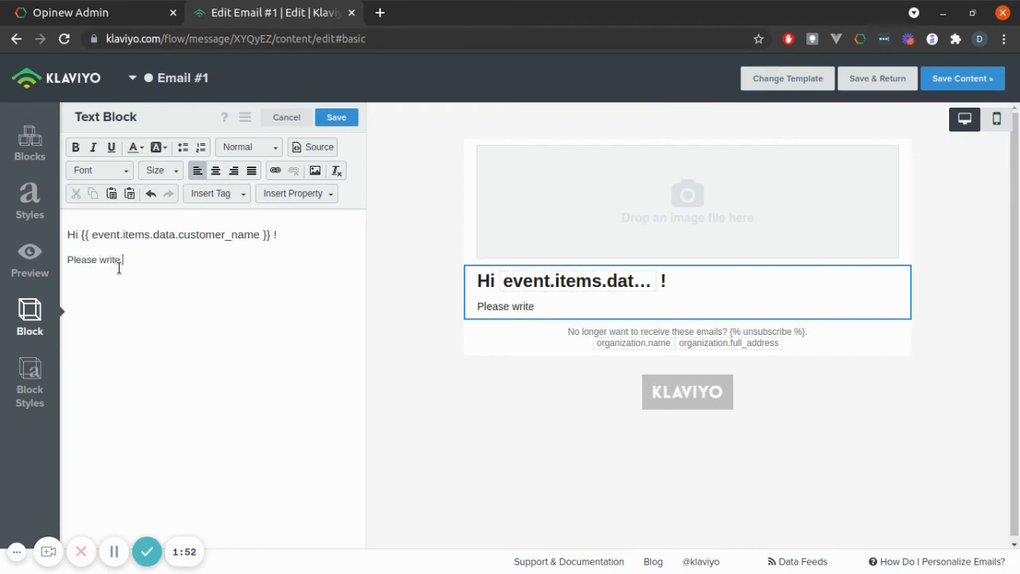
{"action": "type", "text": "a review of"}
Step: Copy the product_name variable from the preview event data and append {{ event.items.data.product_name }} to the review sentence
{"action": "left_click", "coordinate": [30, 259]}
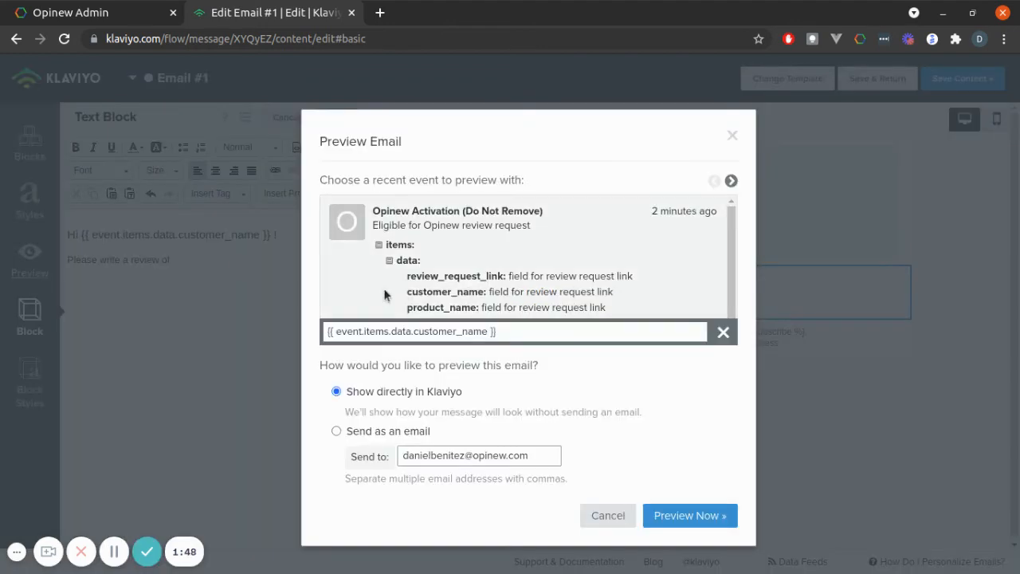
{"action": "left_click", "coordinate": [468, 307]}
{"action": "left_click", "coordinate": [483, 331]}
{"action": "key", "text": "ctrl+c"}
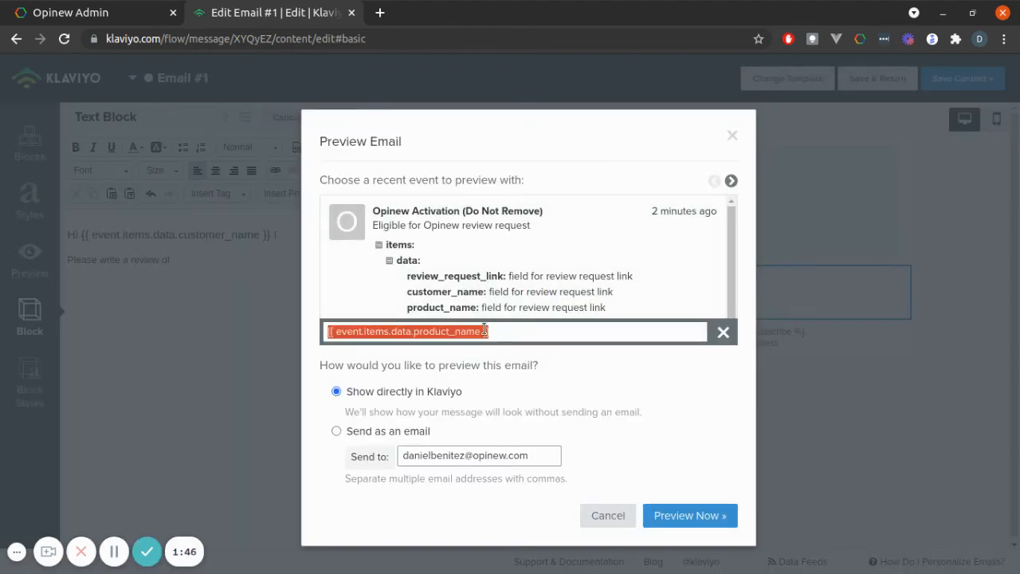
{"action": "left_click", "coordinate": [229, 297]}
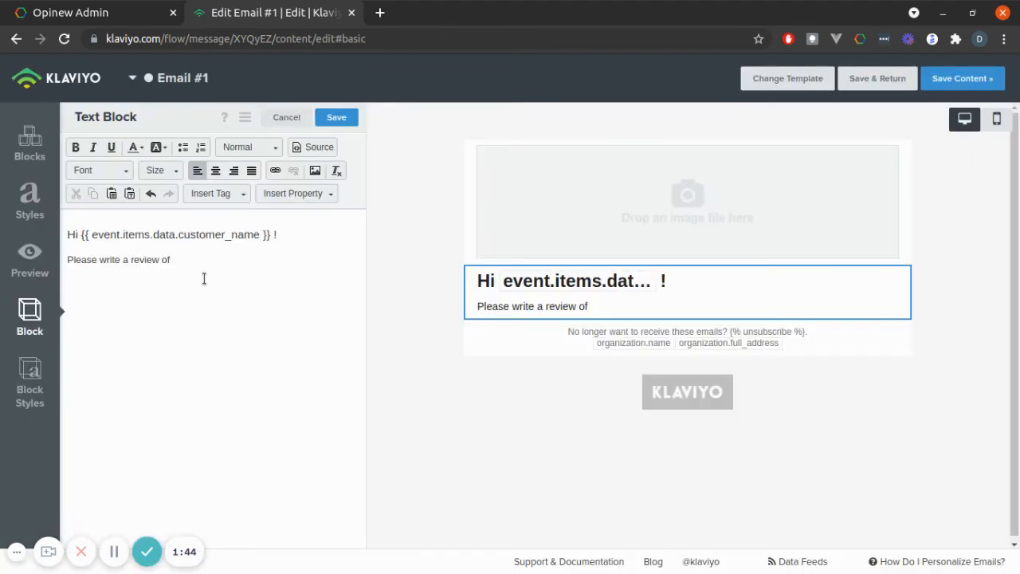
{"action": "key", "text": "ctrl+v"}
Step: Add the line "Here's the link:" below the review sentence, separated by a blank line
{"action": "key", "text": "Return"}
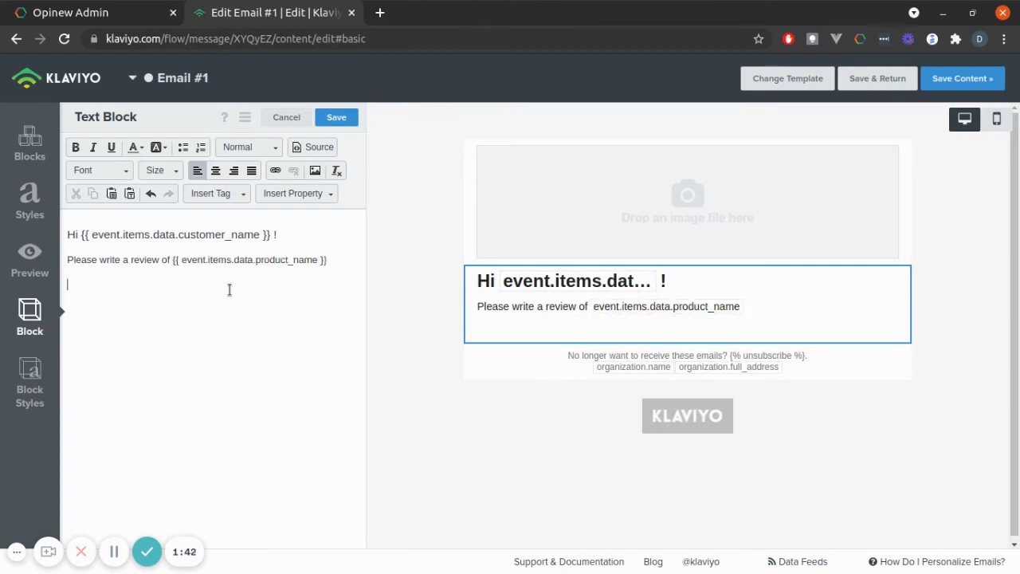
{"action": "key", "text": "Return"}
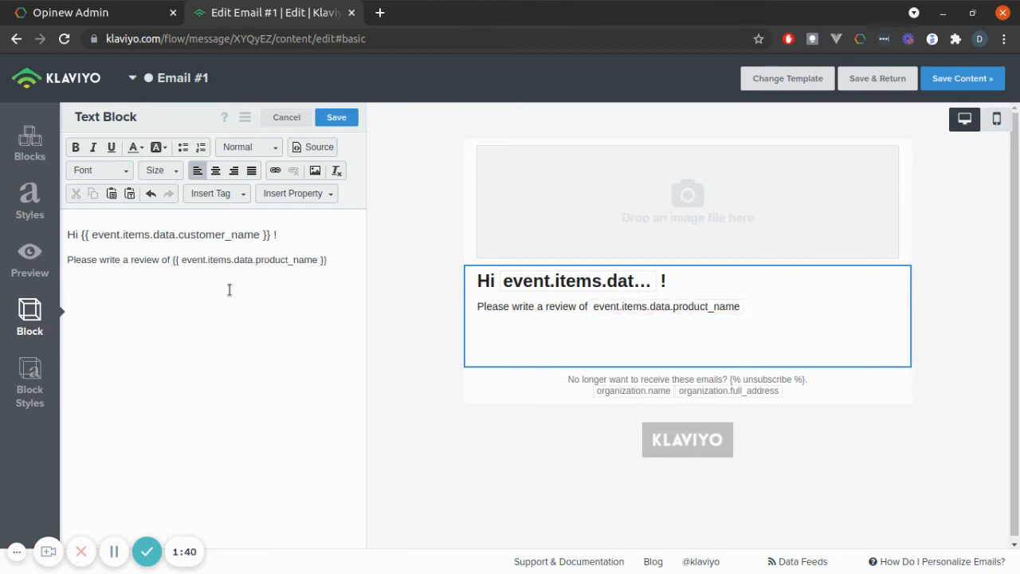
{"action": "type", "text": "Here's th"}
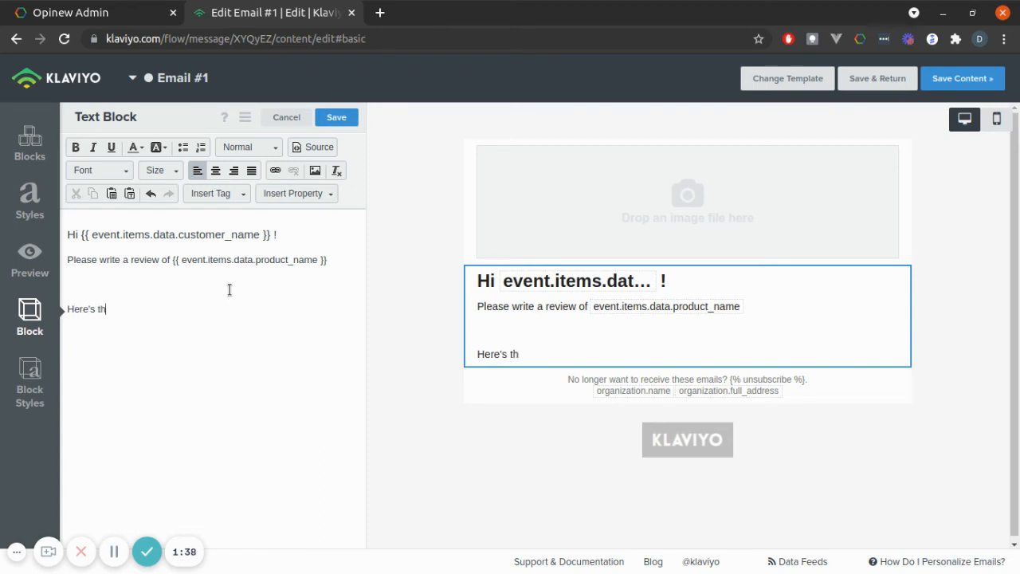
{"action": "type", "text": "e link:"}
Step: Insert a link after "Here's the link:" with protocol <other> and URL {{ event.items.data.review_request_link }}, copied from the preview event data
{"action": "left_click", "coordinate": [30, 259]}
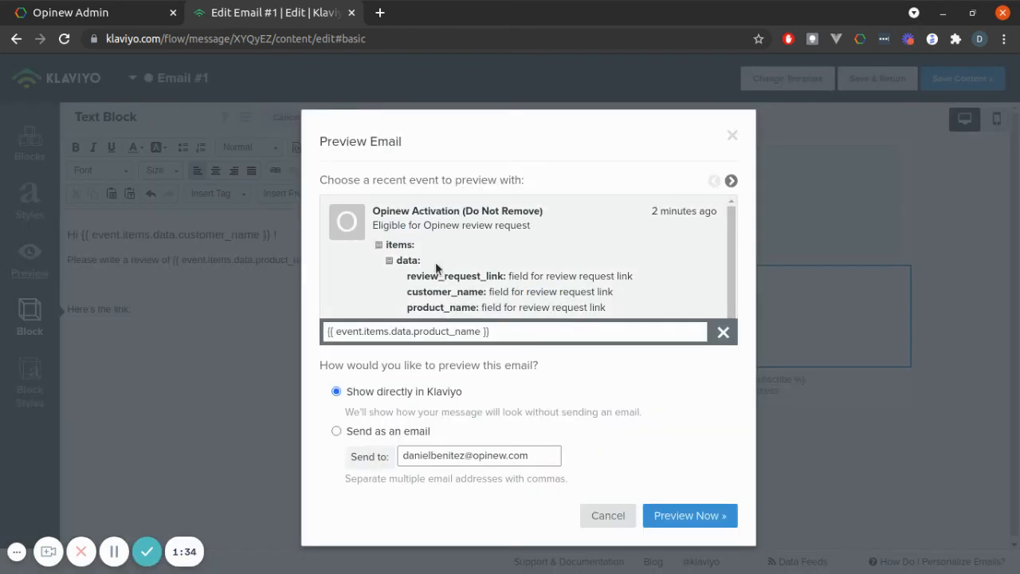
{"action": "left_click", "coordinate": [444, 275]}
{"action": "left_click", "coordinate": [455, 330]}
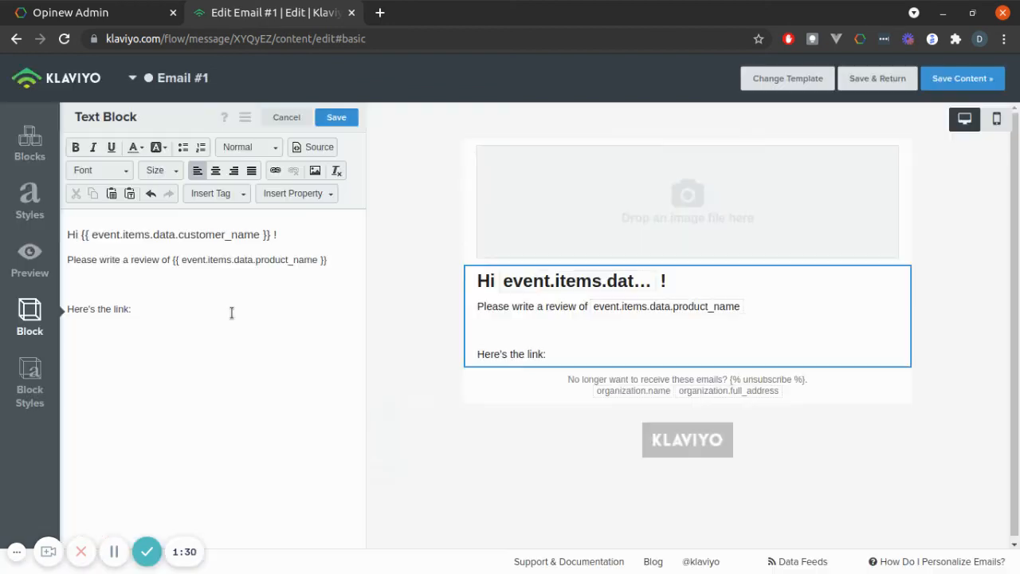
{"action": "left_click", "coordinate": [275, 170]}
{"action": "left_click", "coordinate": [414, 305]}
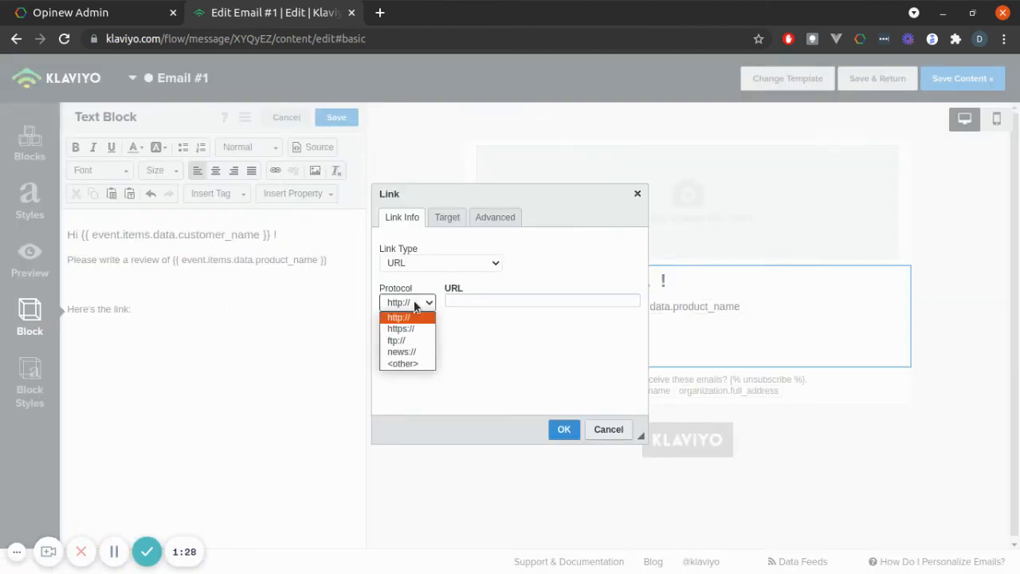
{"action": "left_click", "coordinate": [414, 364]}
{"action": "left_click", "coordinate": [467, 299]}
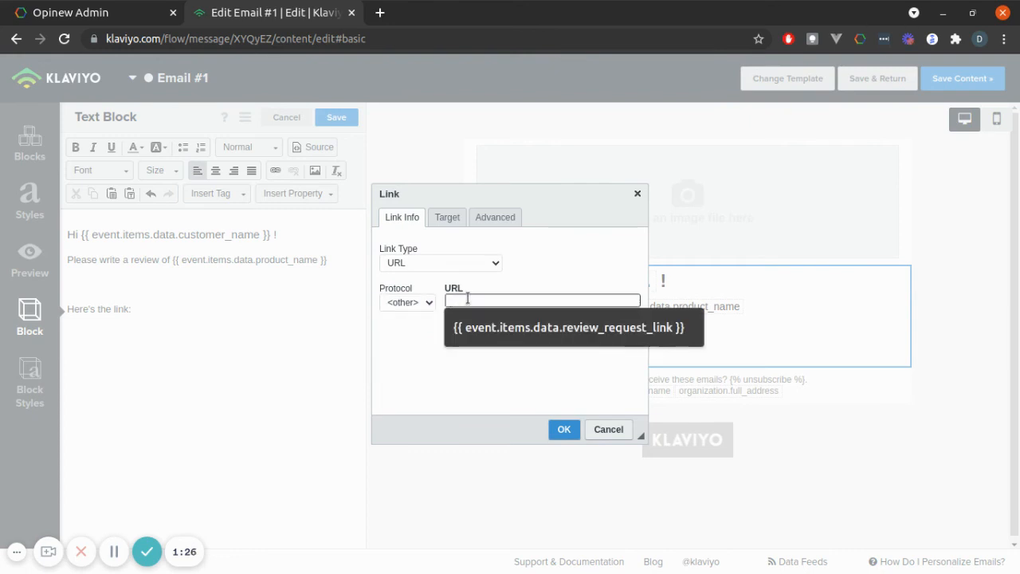
{"action": "key", "text": "Down"}
{"action": "key", "text": "Return"}
{"action": "left_click", "coordinate": [564, 431]}
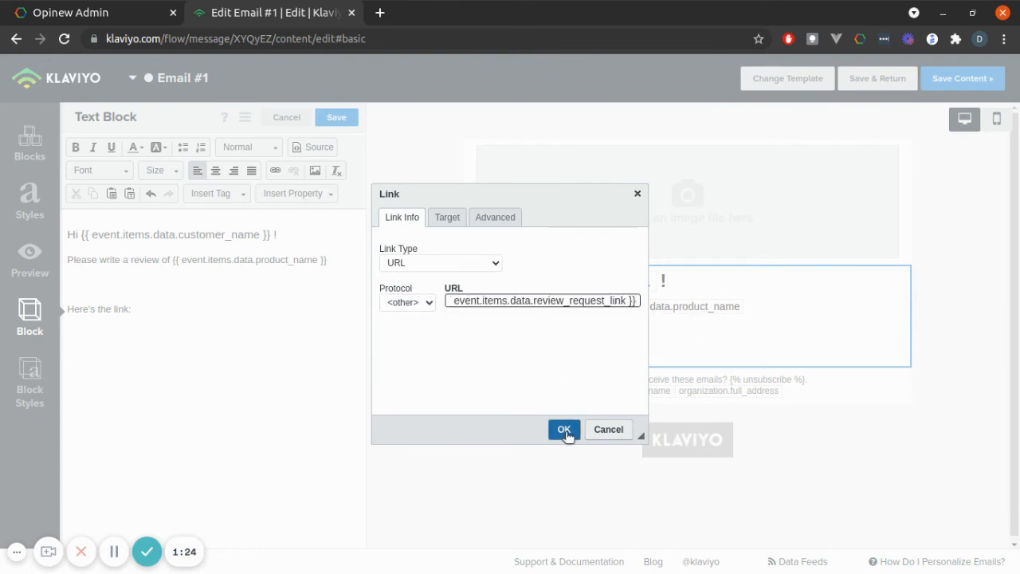
Step: Add the closing line "Thanks!" below the link after a blank line, and save the email content
{"action": "left_click", "coordinate": [306, 358]}
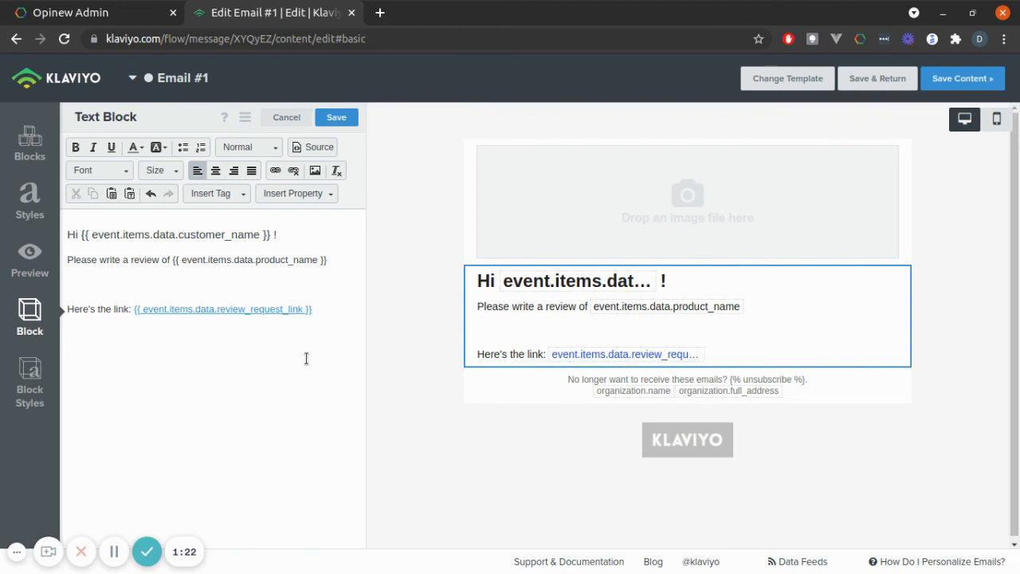
{"action": "key", "text": "Return"}
{"action": "key", "text": "Return"}
{"action": "type", "text": "T"}
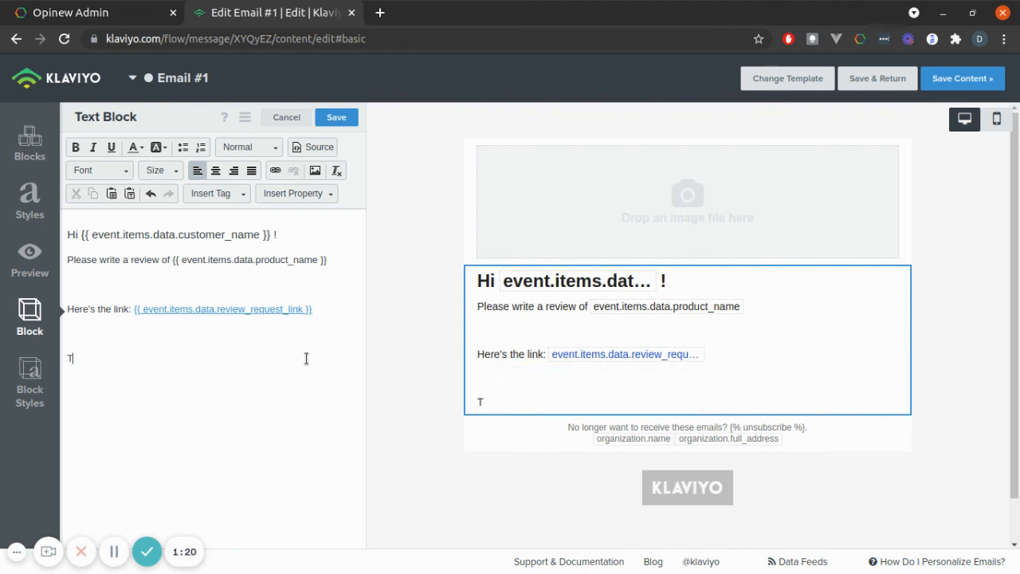
{"action": "type", "text": "hanks!"}
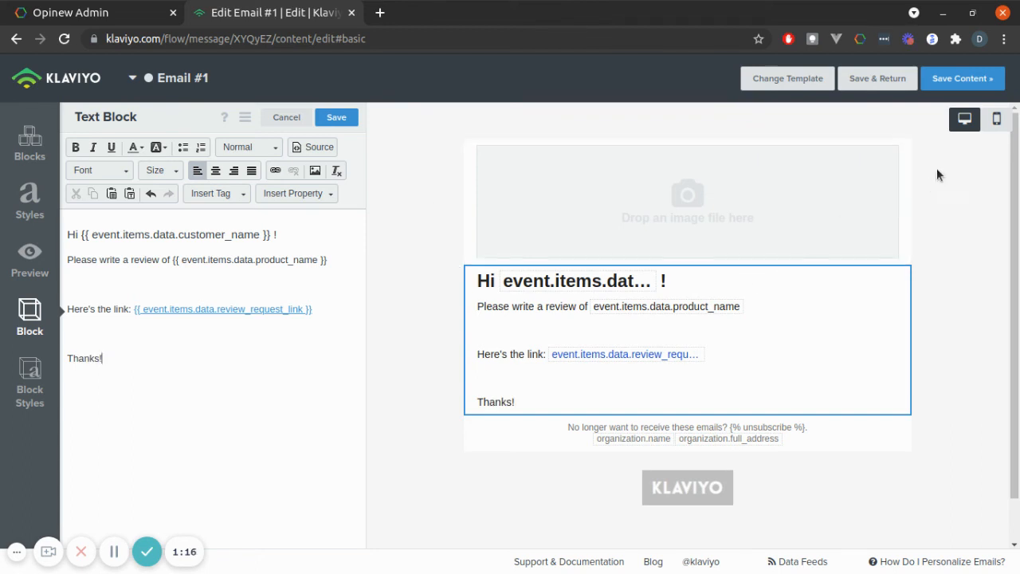
{"action": "left_click", "coordinate": [948, 81]}
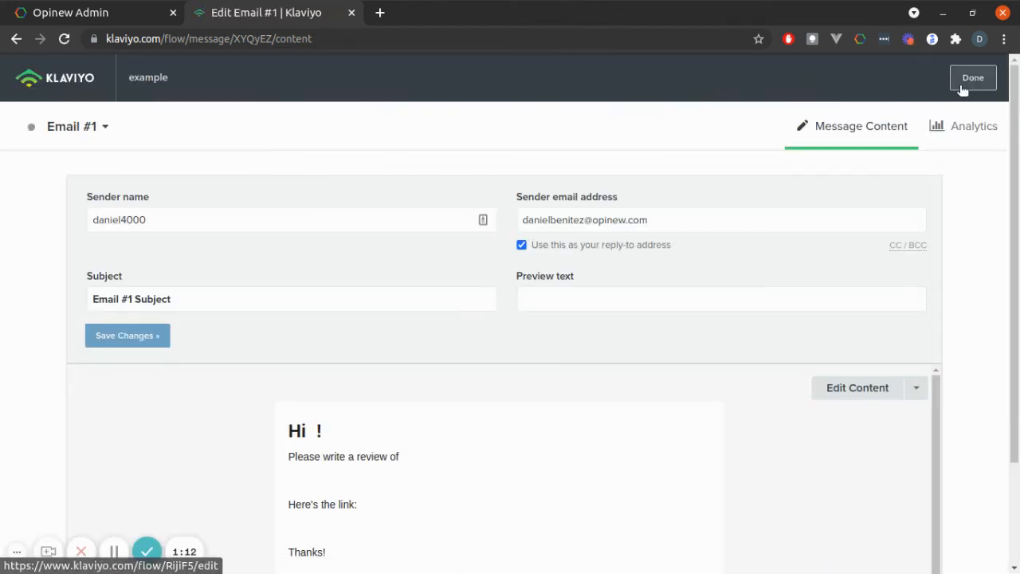
Step: Finish the message, set Email #1's status to Live in the flow, and save and exit the flow
{"action": "left_click", "coordinate": [967, 87]}
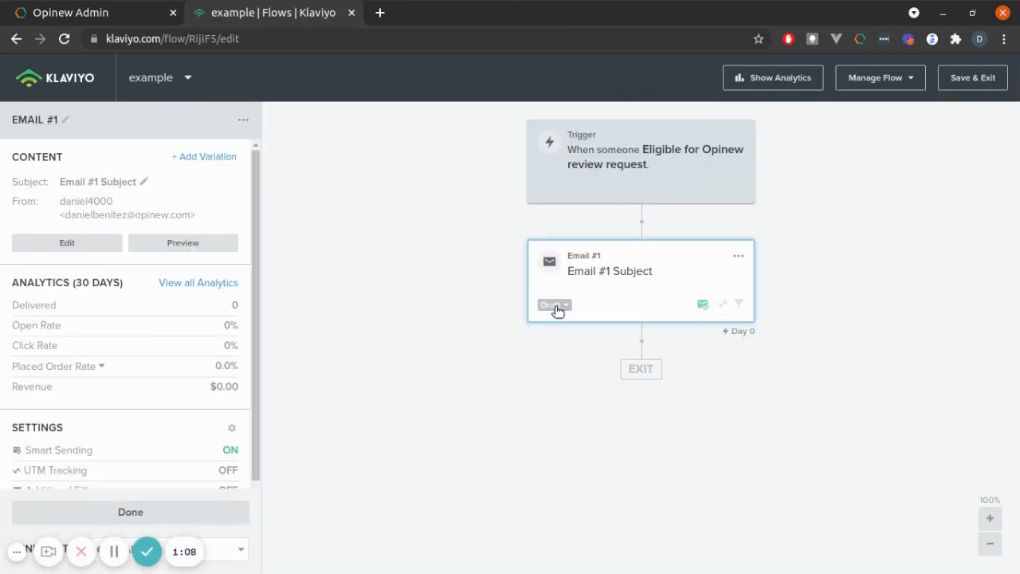
{"action": "left_click", "coordinate": [552, 309]}
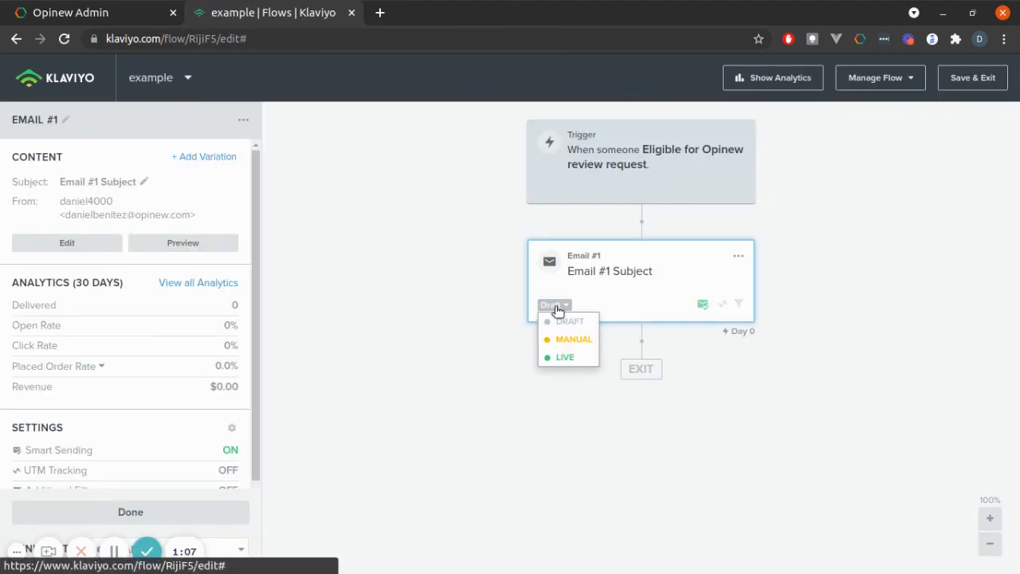
{"action": "left_click", "coordinate": [569, 357]}
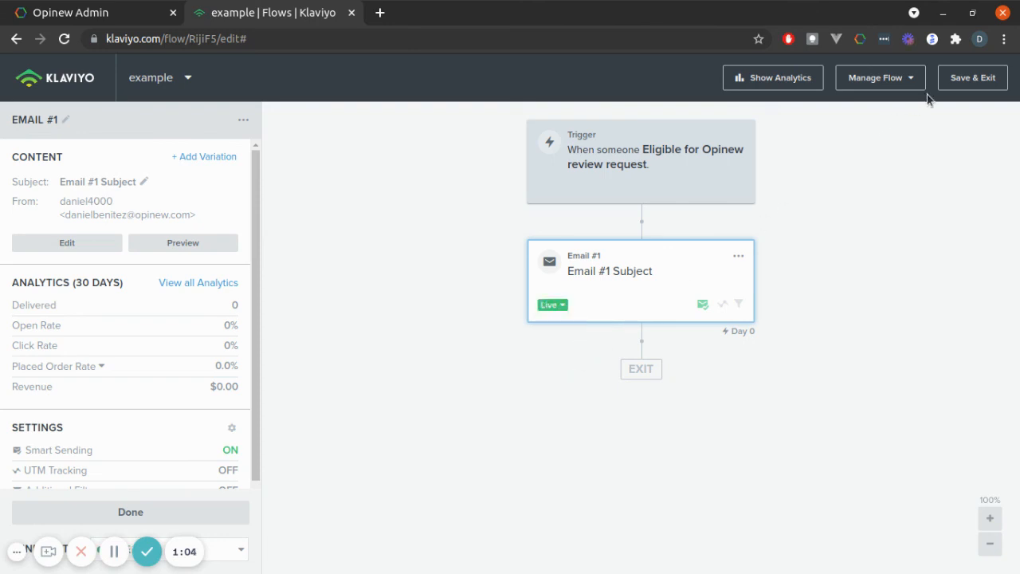
{"action": "left_click", "coordinate": [960, 83]}
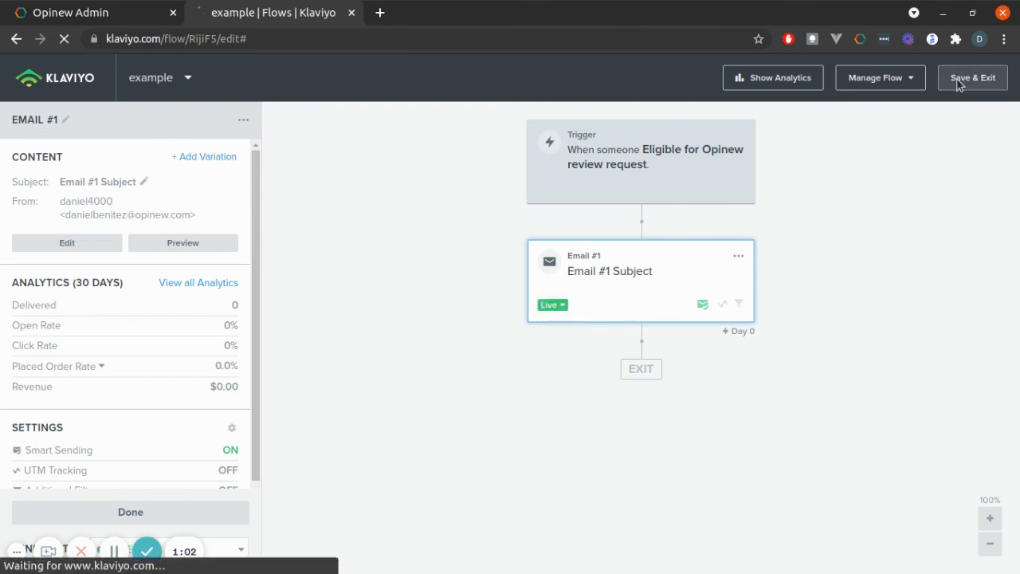